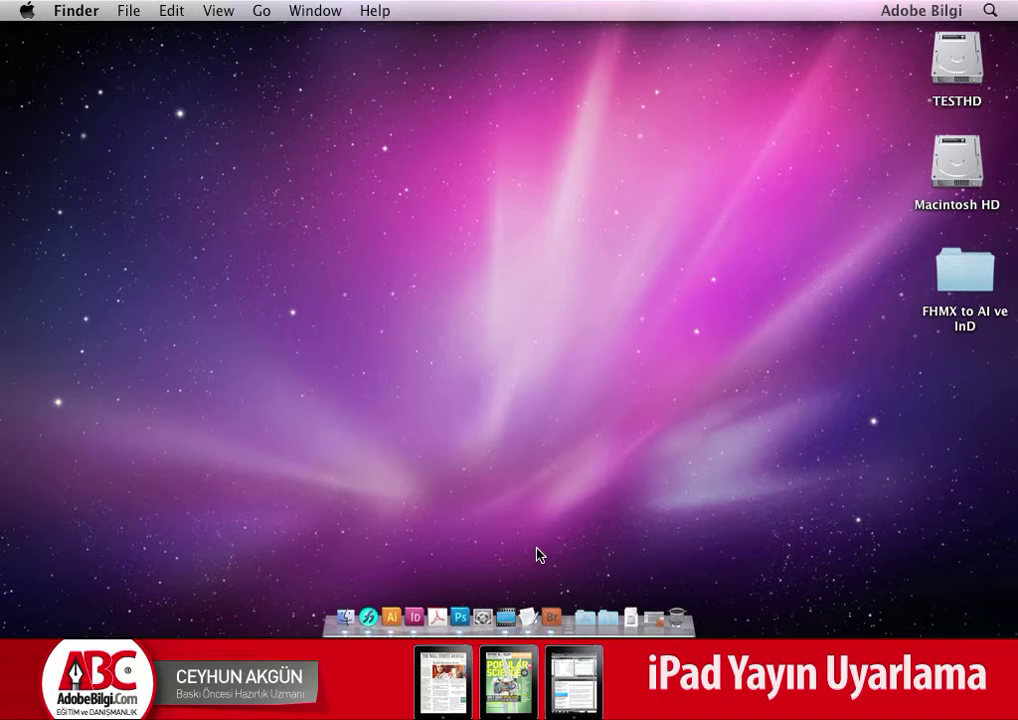
Step: Bring FreeHand MX to the front with its blank Untitled-1 document showing
click(369, 617)
click(76, 8)
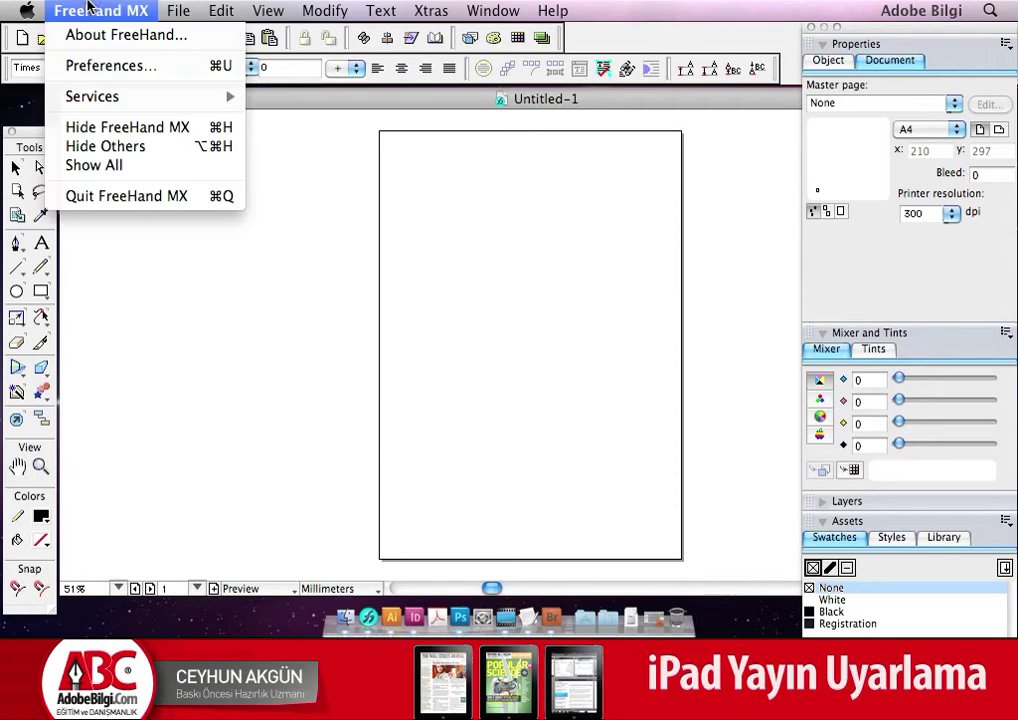
Step: Open the Colors preferences and try the Adjust Display Colors and Color Tables modes
click(85, 70)
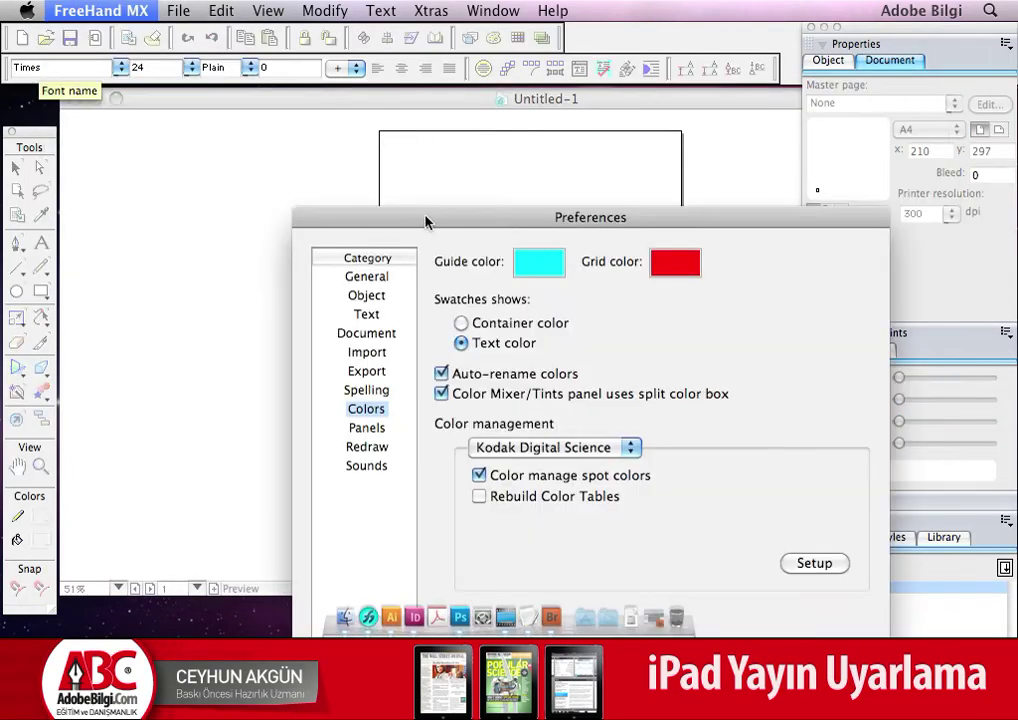
drag(425, 221, 241, 137)
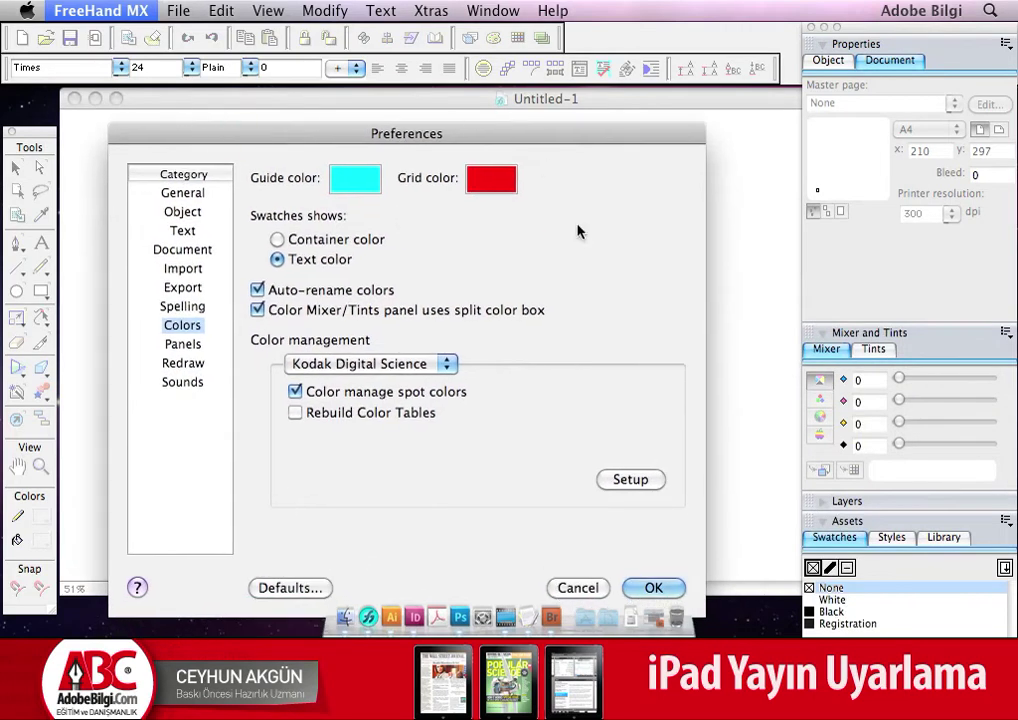
drag(290, 134, 289, 123)
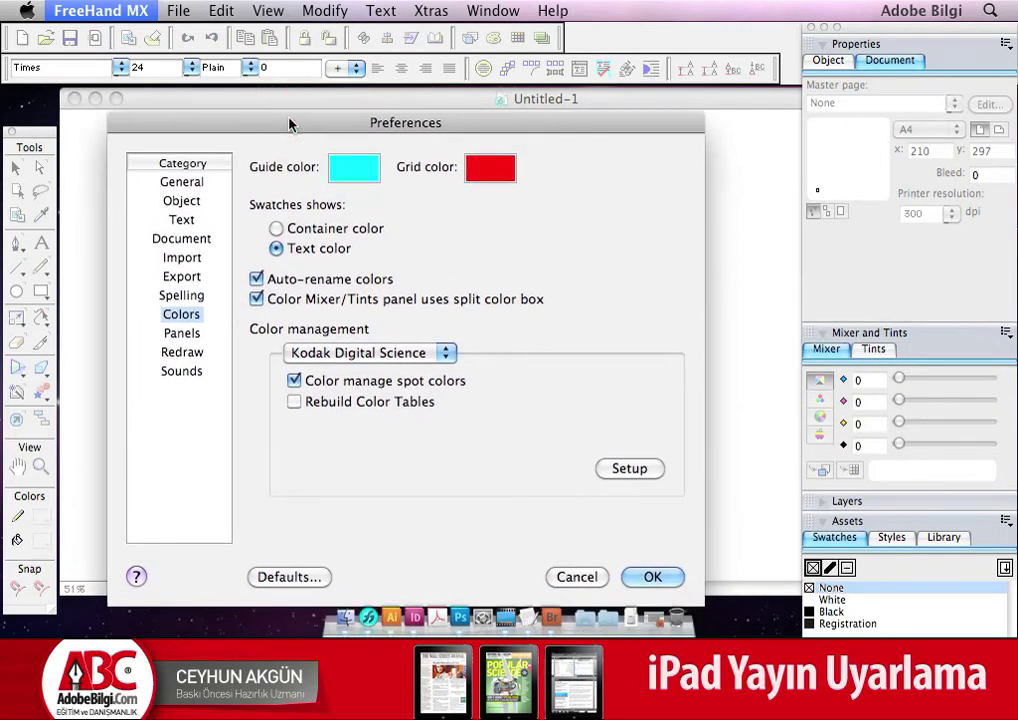
click(350, 348)
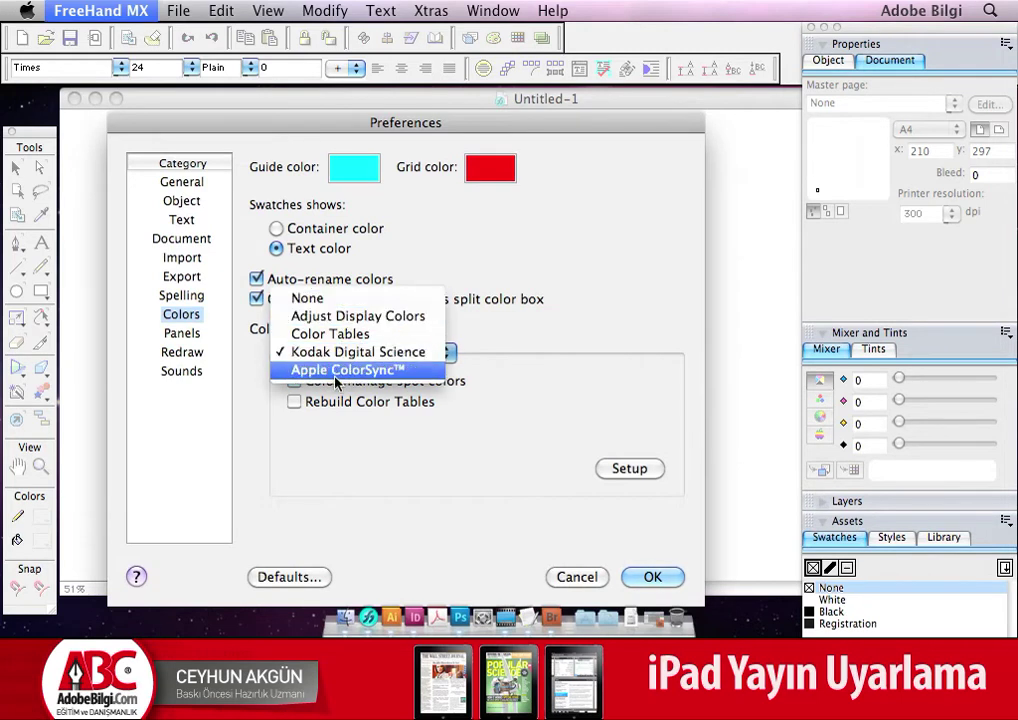
click(345, 316)
click(356, 352)
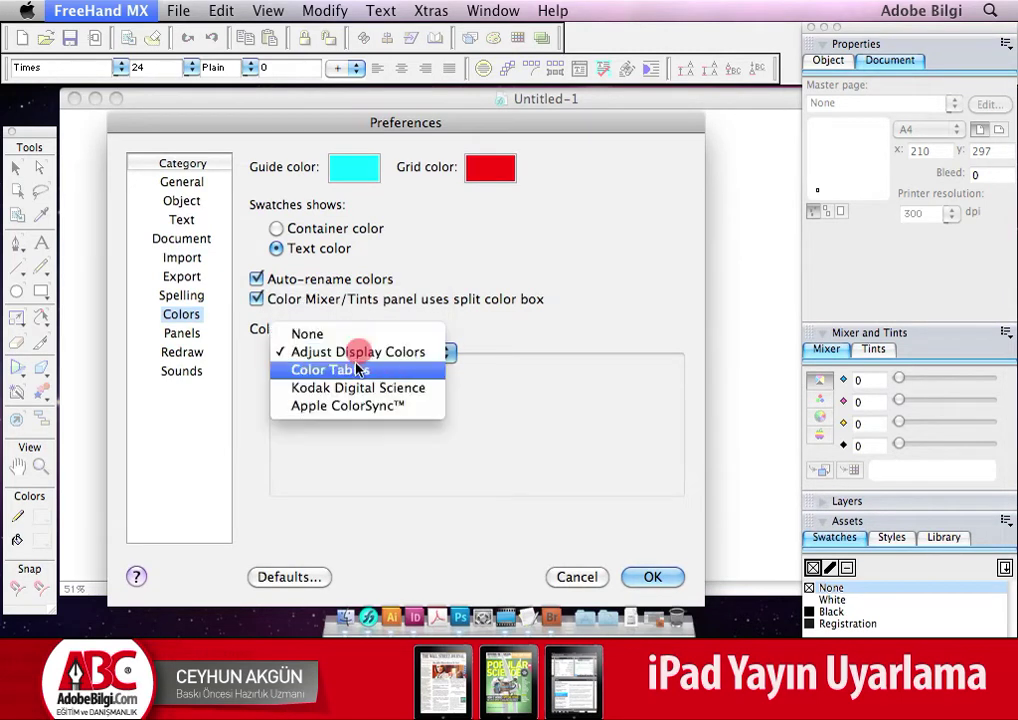
click(450, 425)
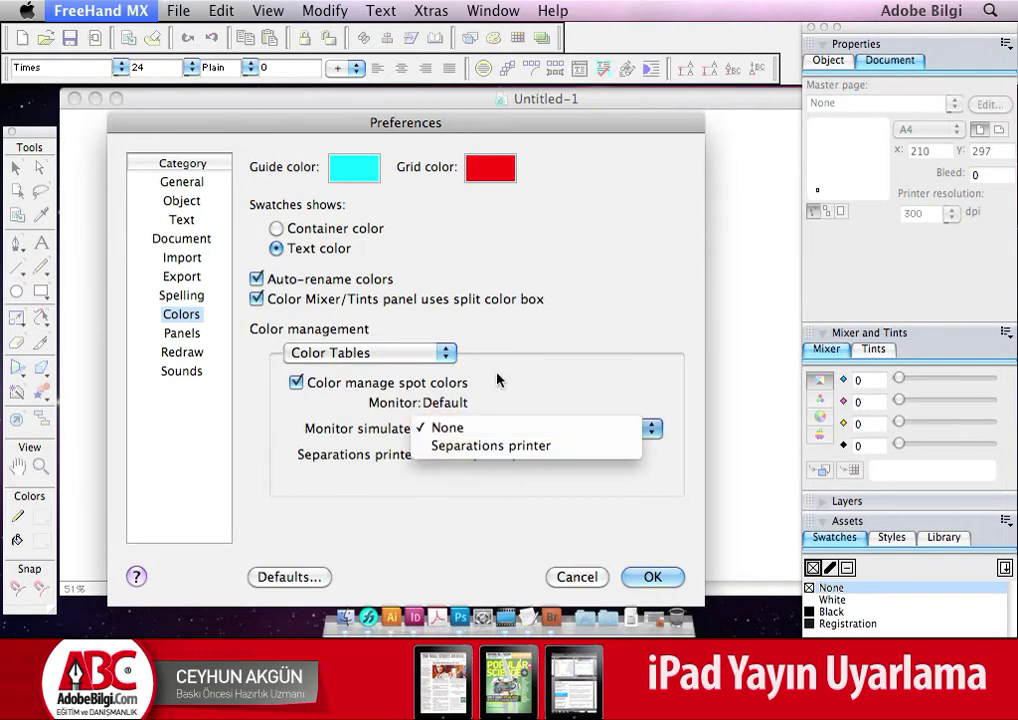
click(502, 380)
Step: Retry Adjust Display Colors, then Color Tables with the monitor simulating the separations printer
click(405, 352)
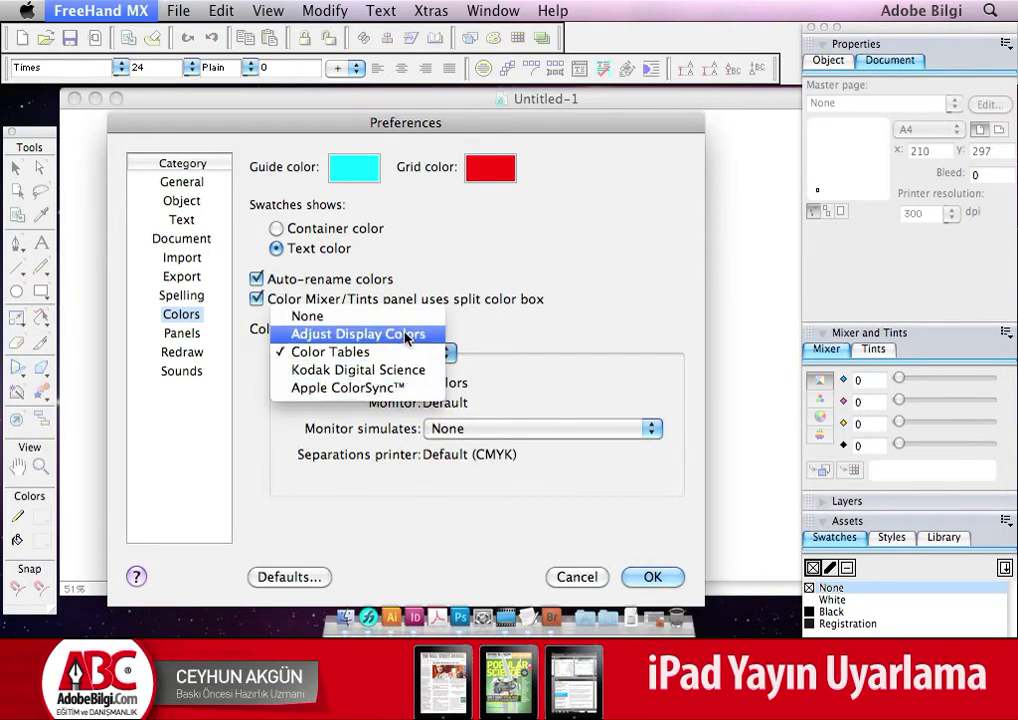
click(416, 334)
click(364, 352)
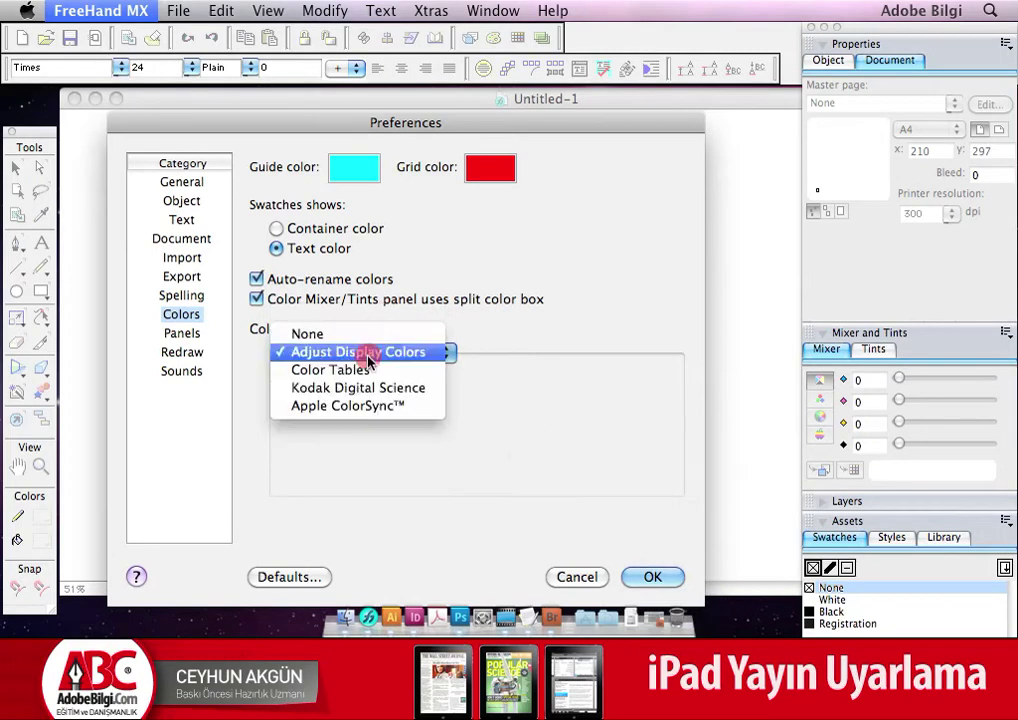
click(368, 372)
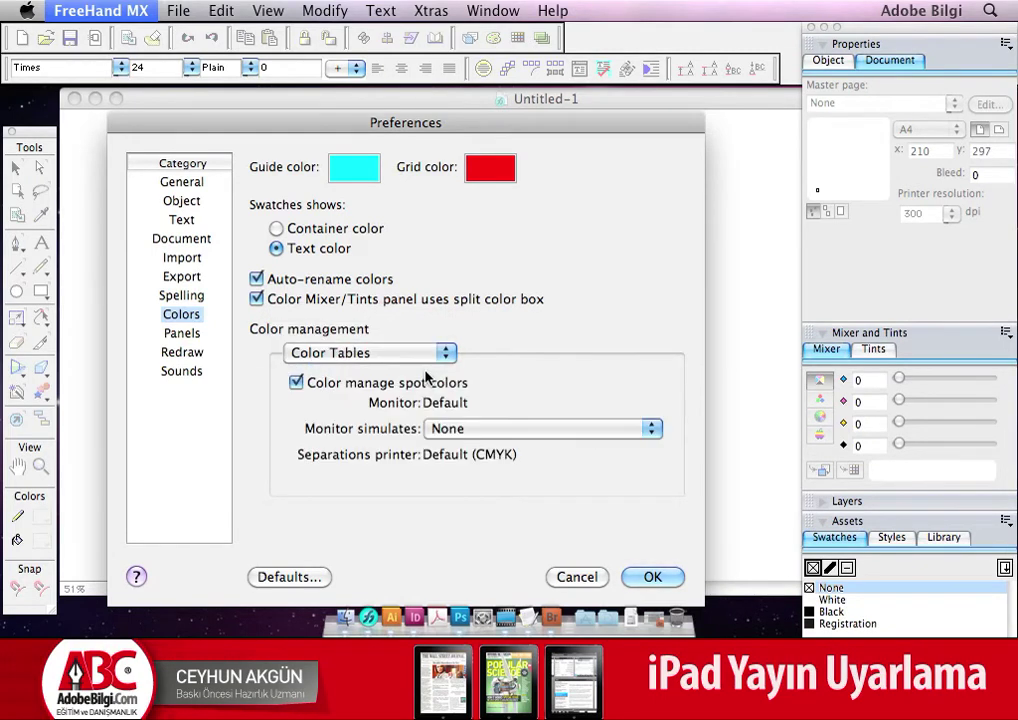
click(458, 428)
click(478, 447)
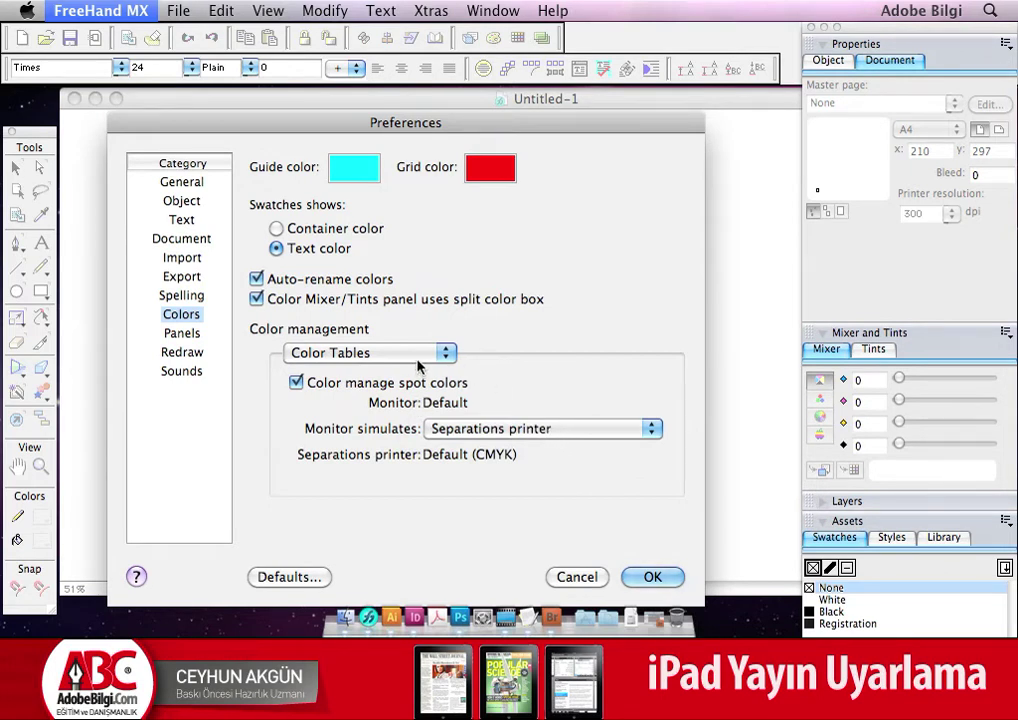
Step: Set colour management to Kodak Digital Science and bring up its Setup dialog
click(418, 358)
click(414, 369)
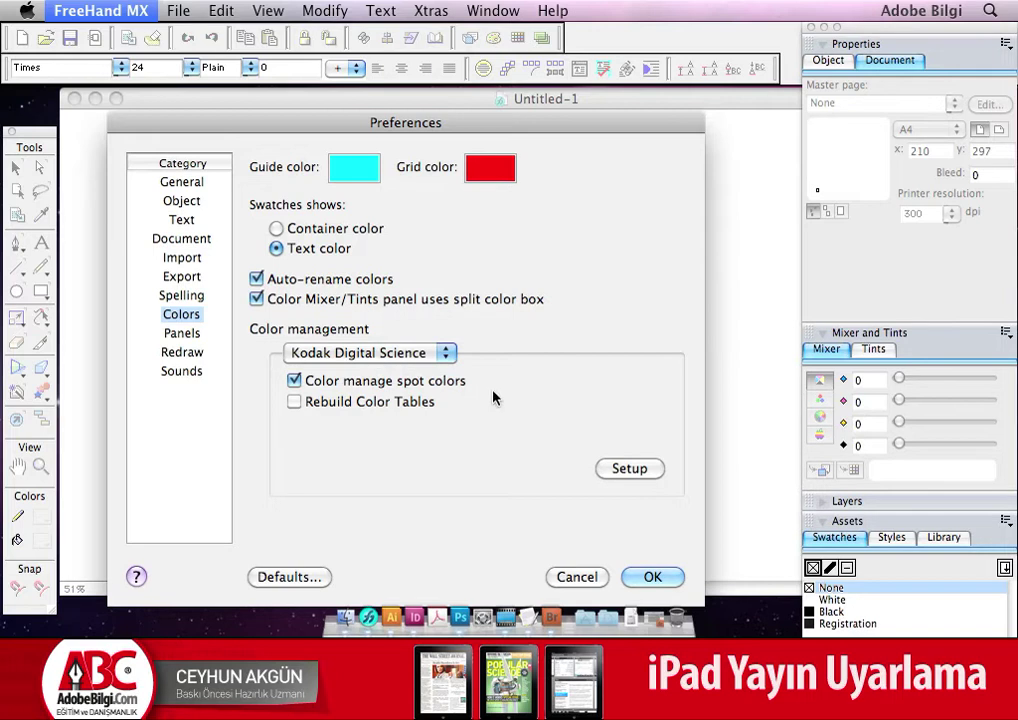
click(616, 468)
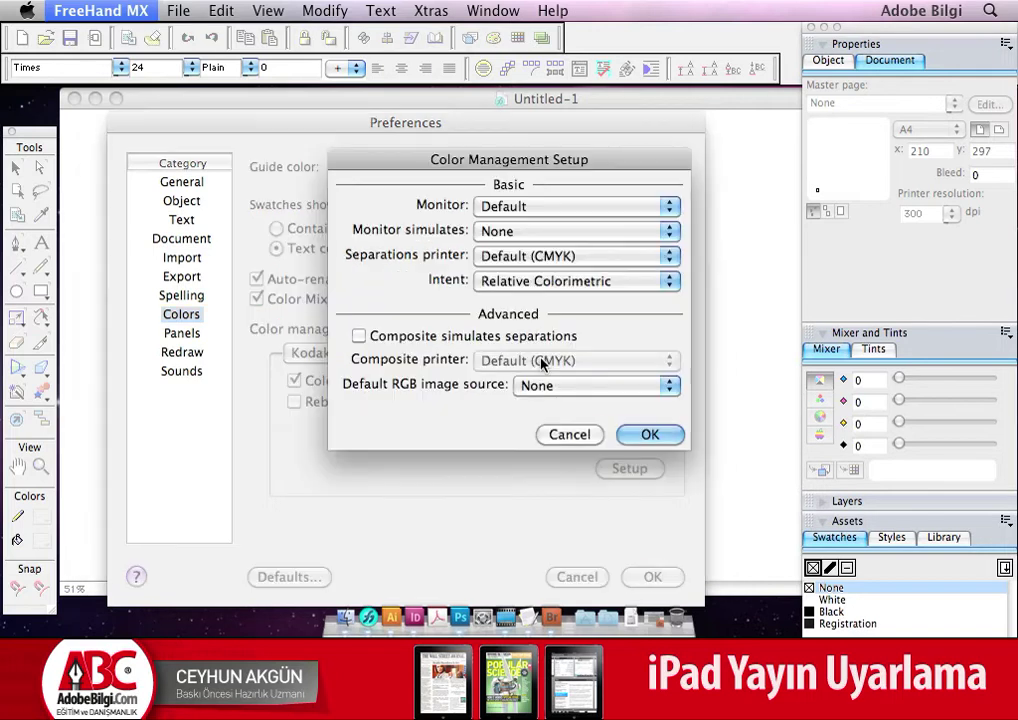
Step: Set the monitor profile to sRGB IEC61966-2.1, keeping monitor simulation at None
click(524, 205)
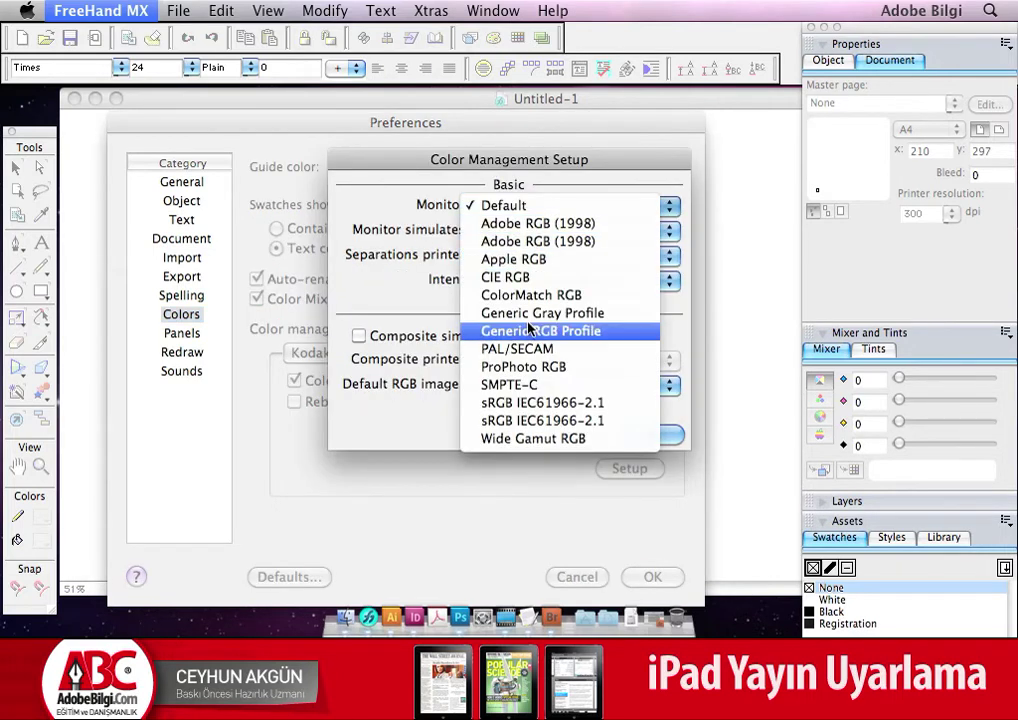
click(521, 229)
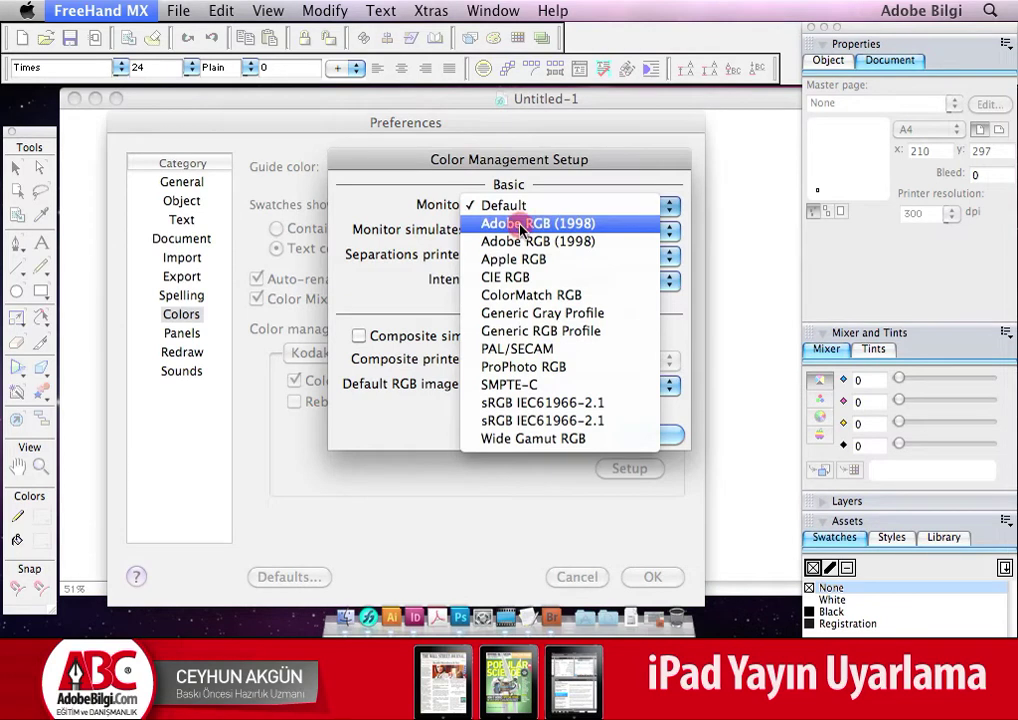
key(Down)
key(Down)
key(Down)
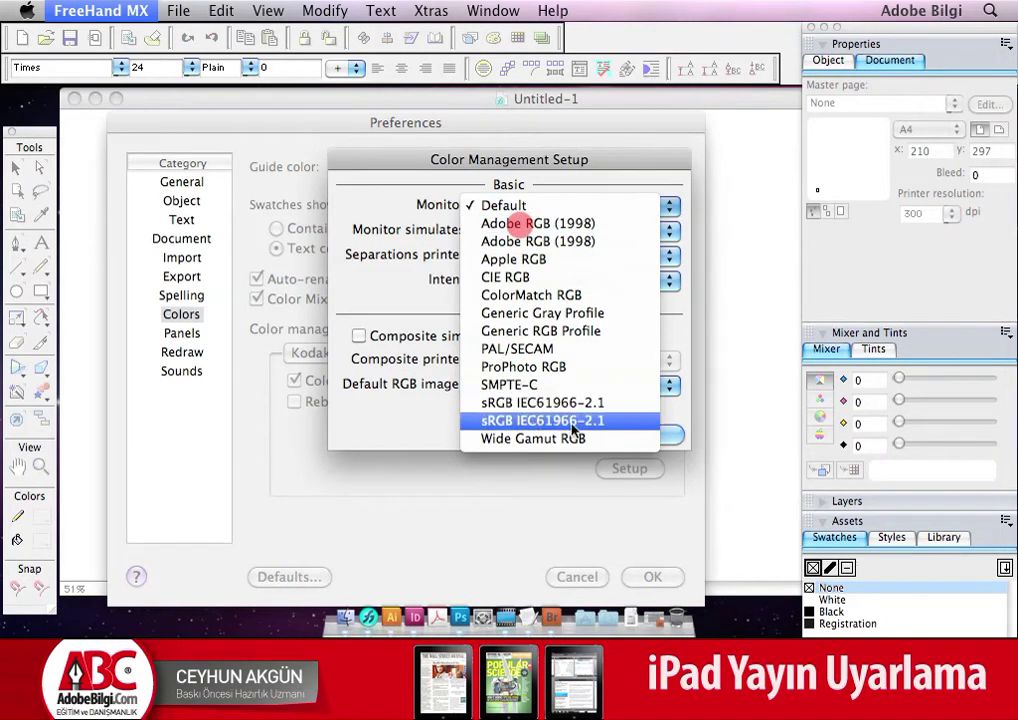
key(Down)
key(Return)
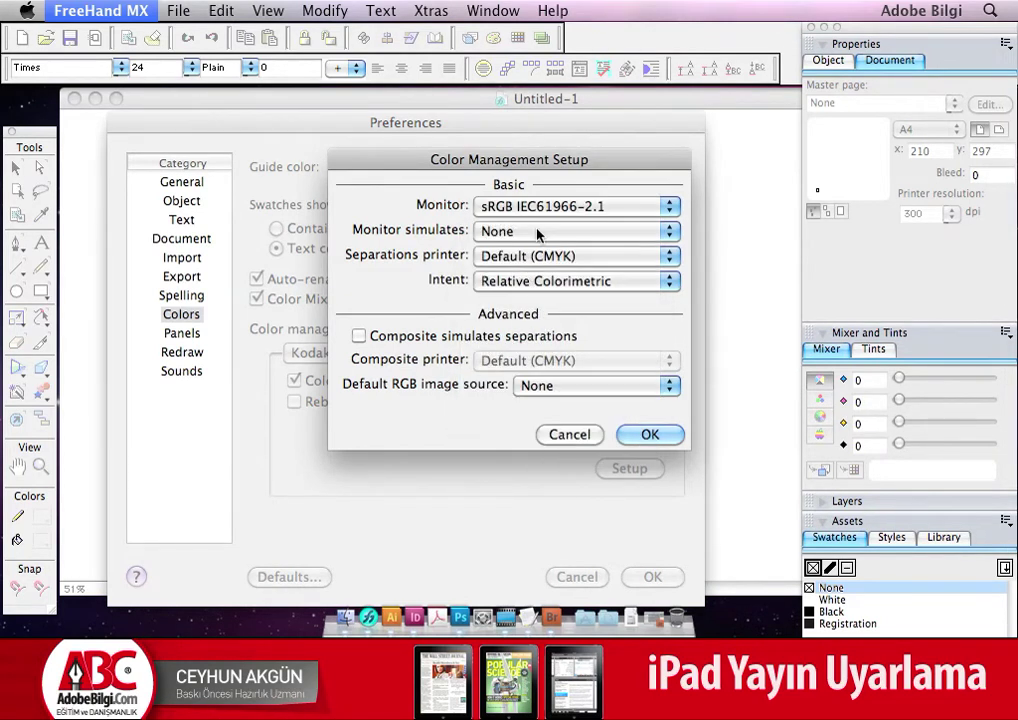
click(546, 226)
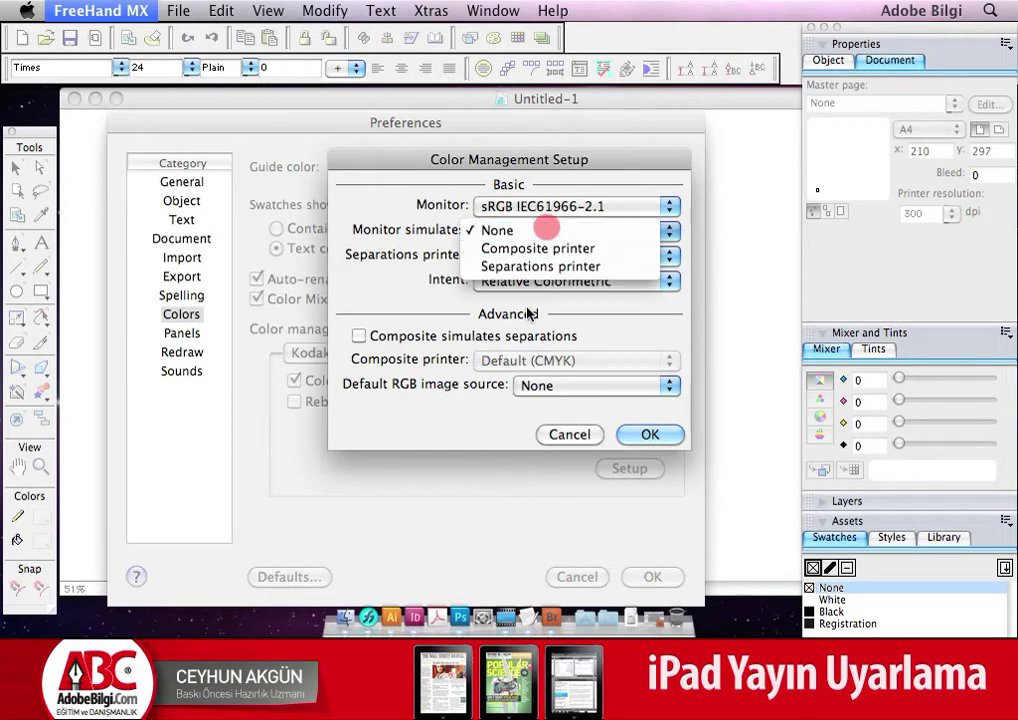
click(386, 204)
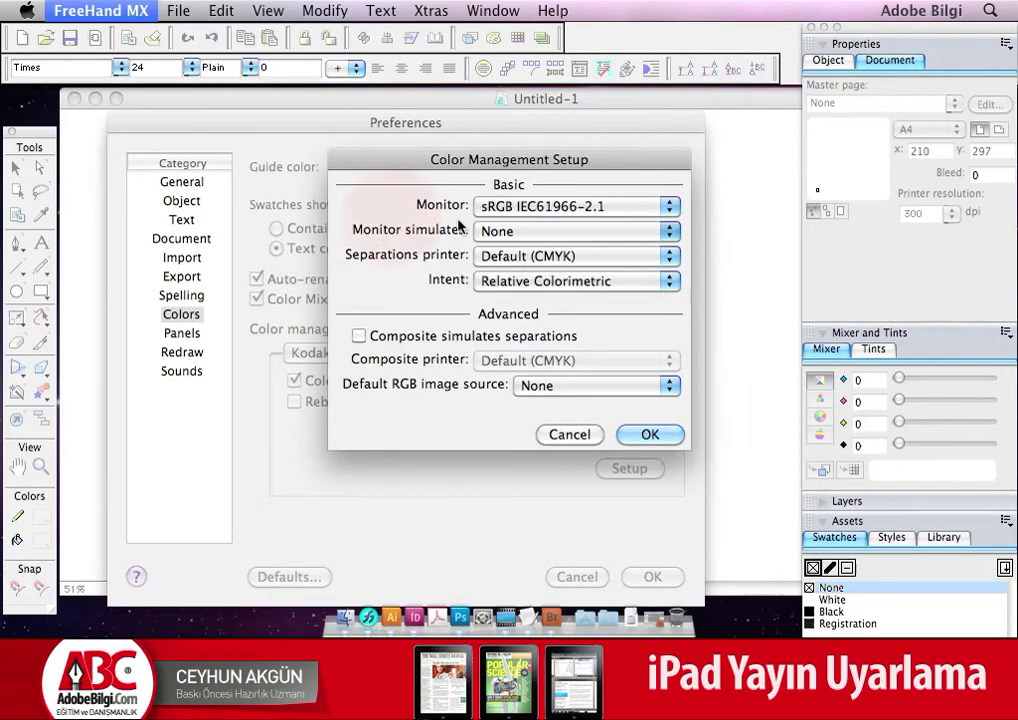
Step: Use Euroscale Coated v2 for separations with Relative Colorimetric intent and composite simulating separations
click(495, 255)
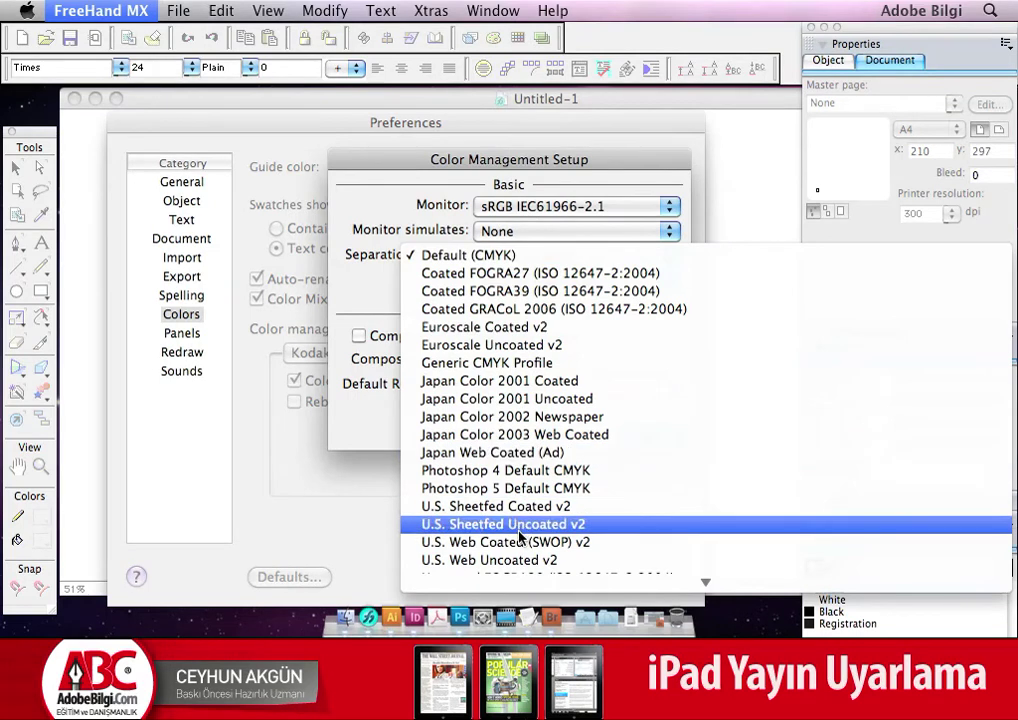
click(530, 330)
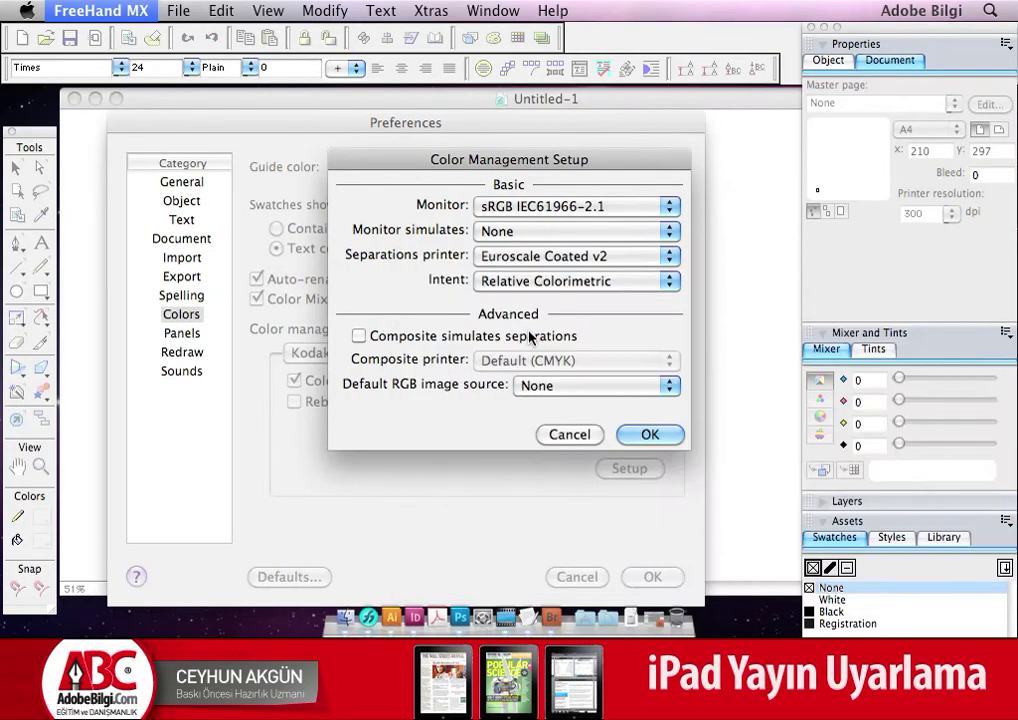
click(525, 256)
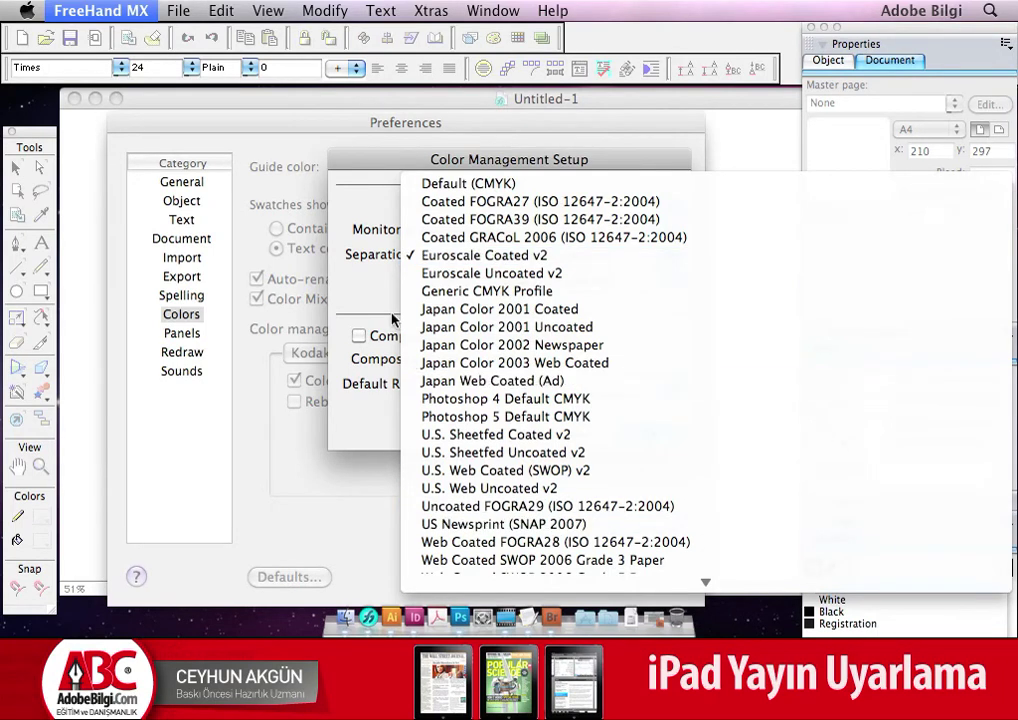
click(445, 256)
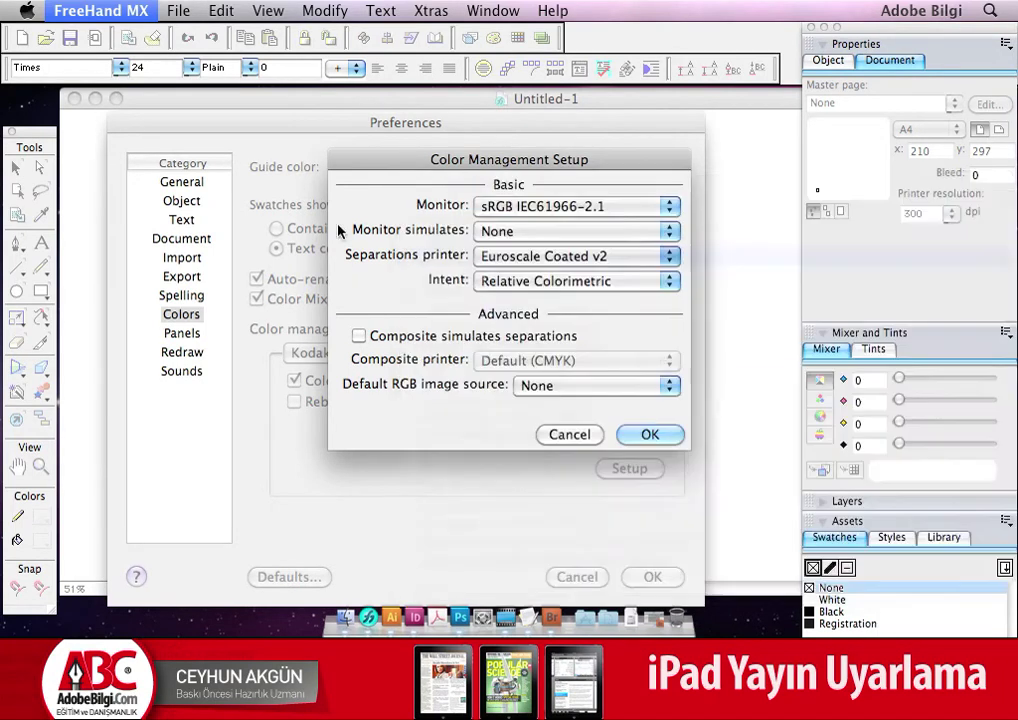
click(531, 258)
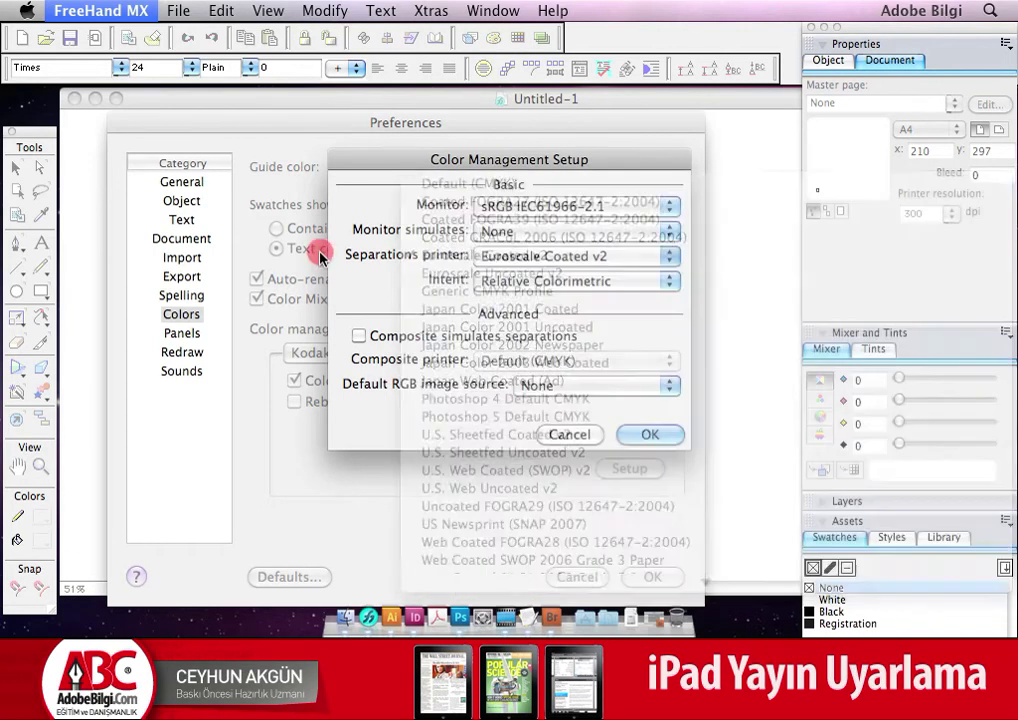
click(535, 282)
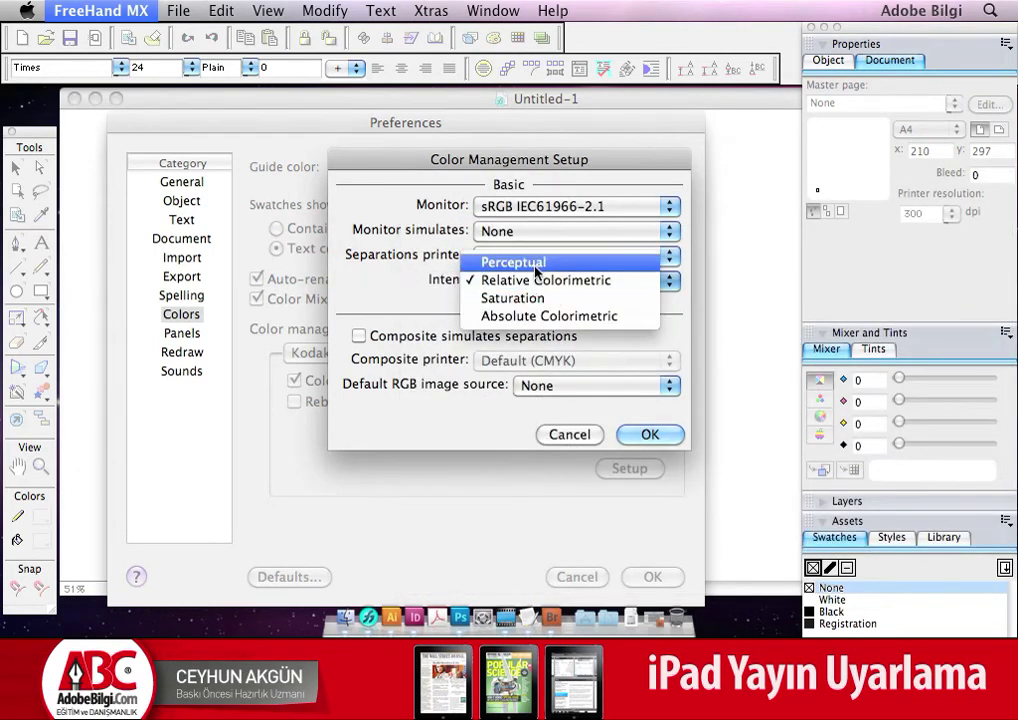
click(527, 253)
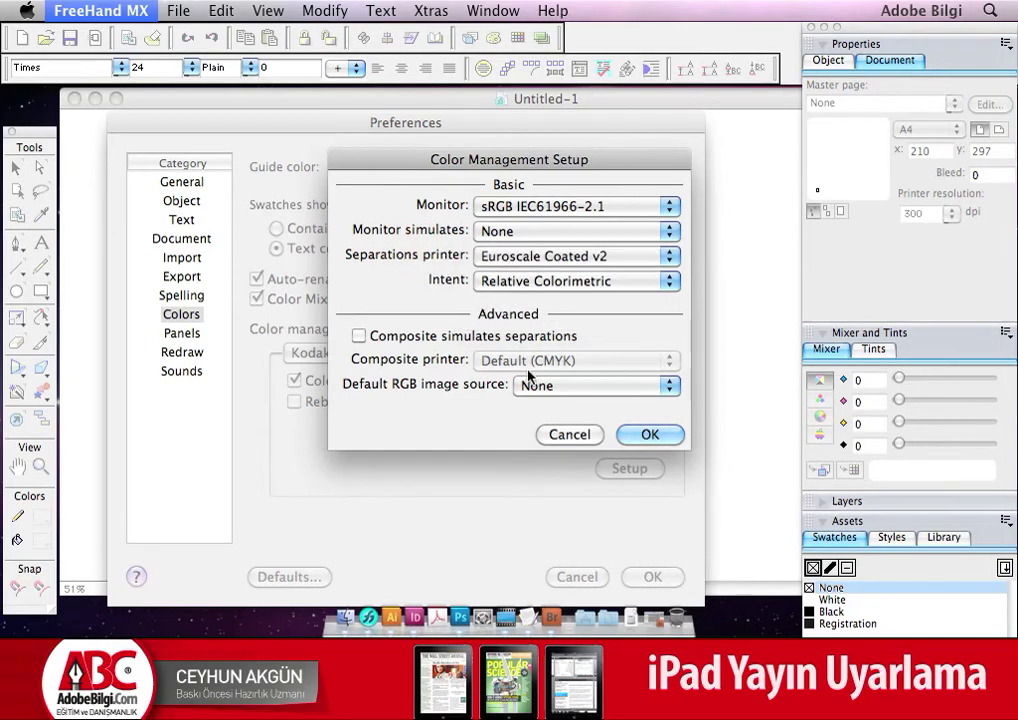
click(420, 337)
Step: Keep composite printer at Default (CMYK) and RGB source at None, confirm, and switch to Bridge
click(537, 363)
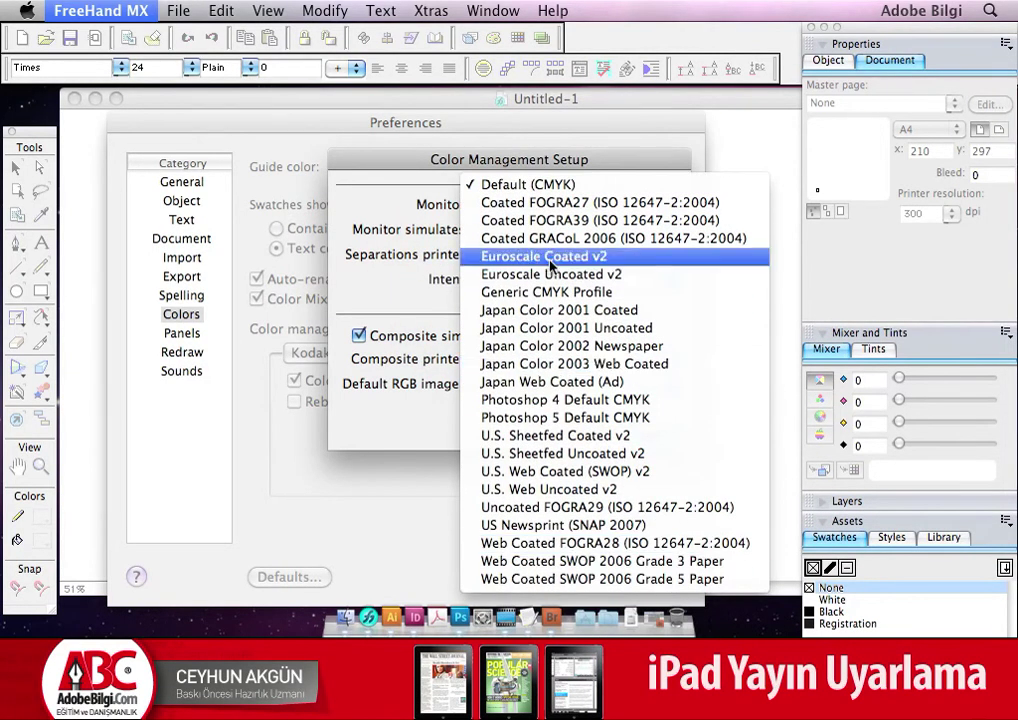
click(433, 277)
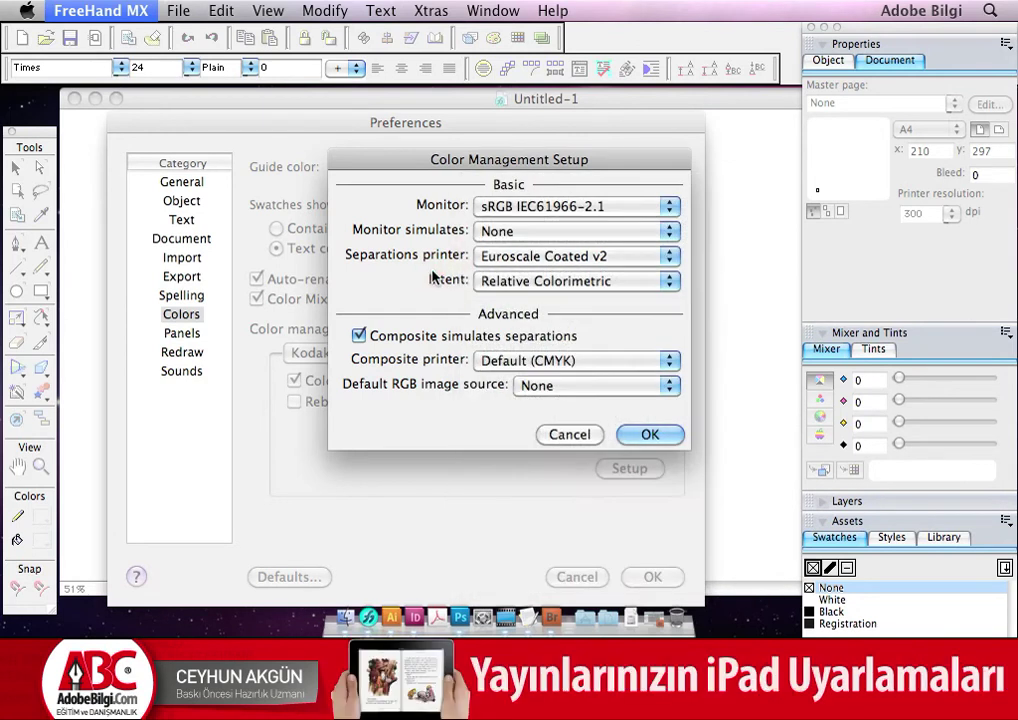
click(566, 387)
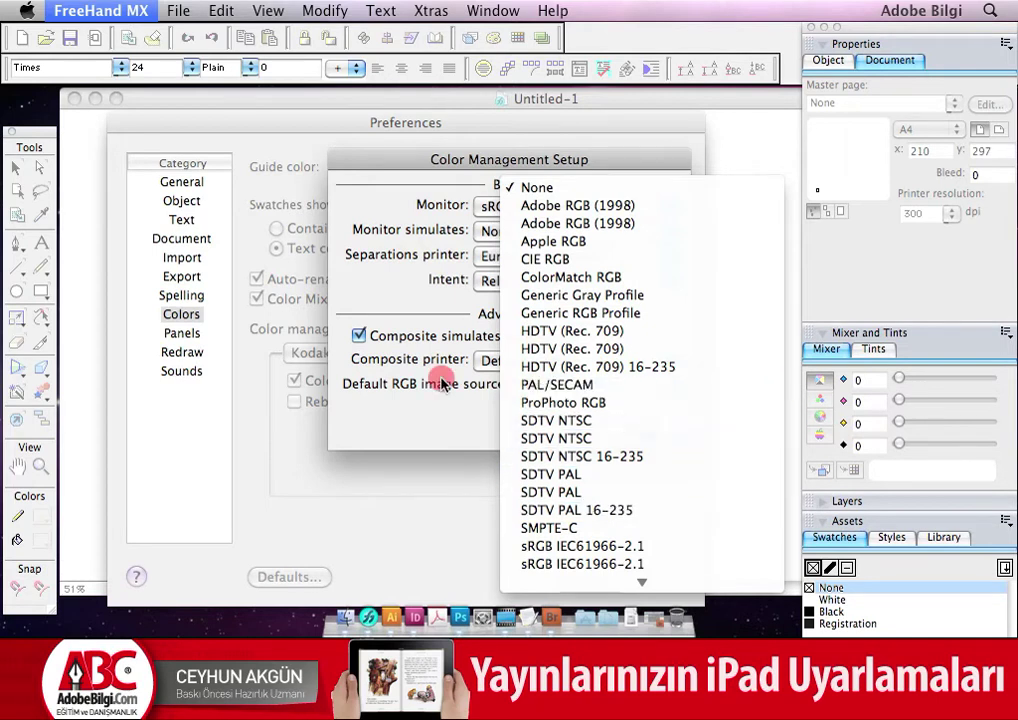
click(352, 305)
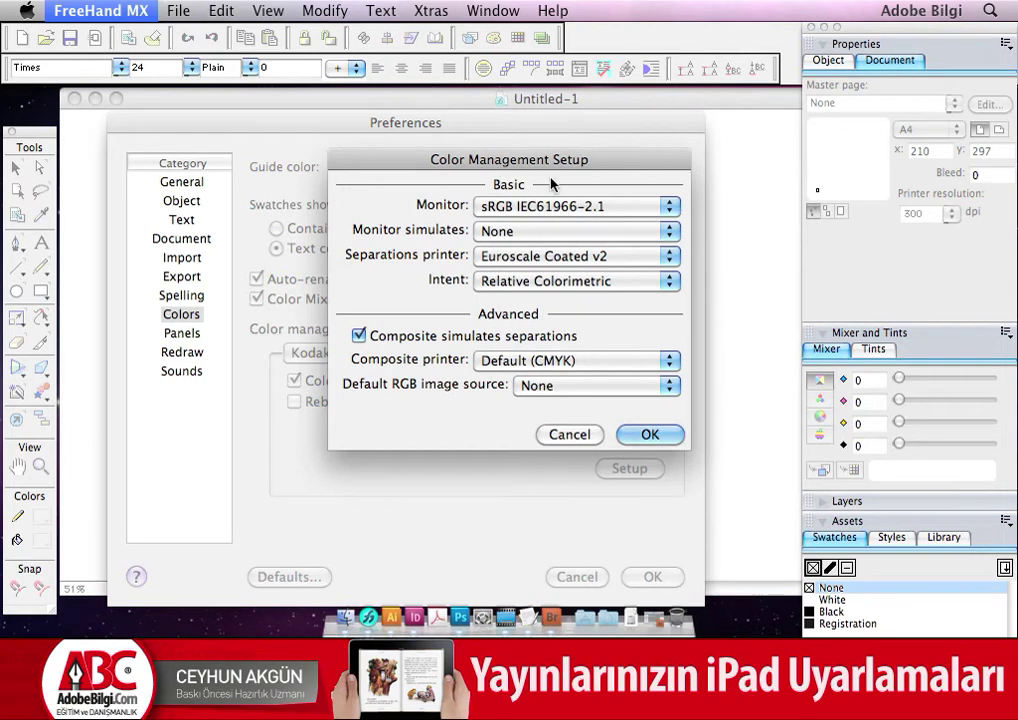
click(645, 440)
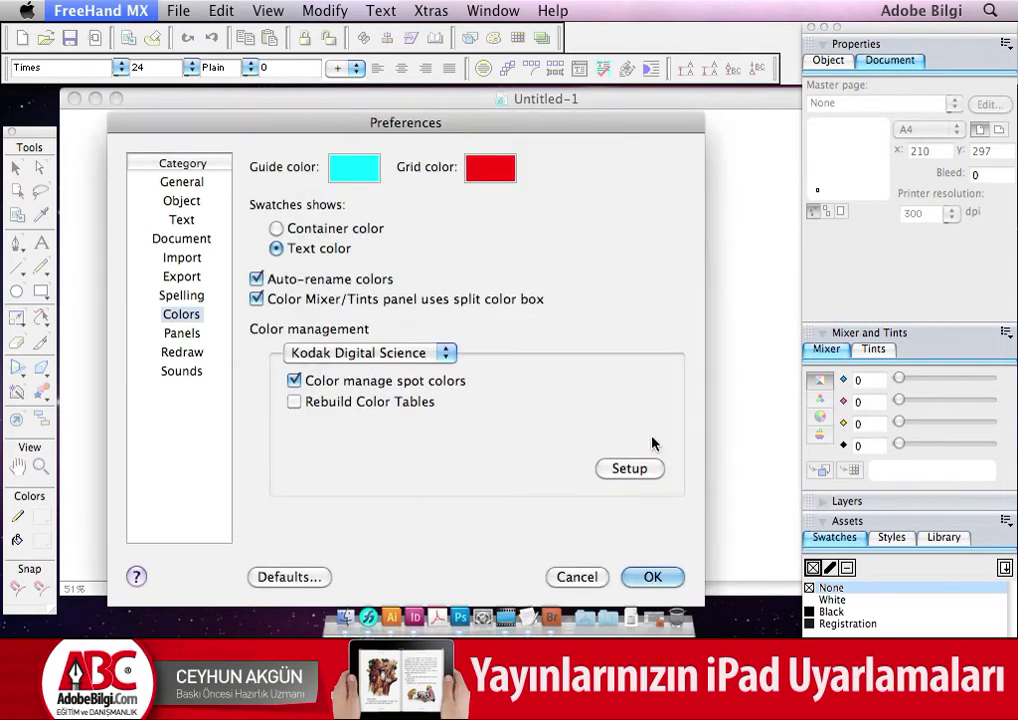
click(561, 617)
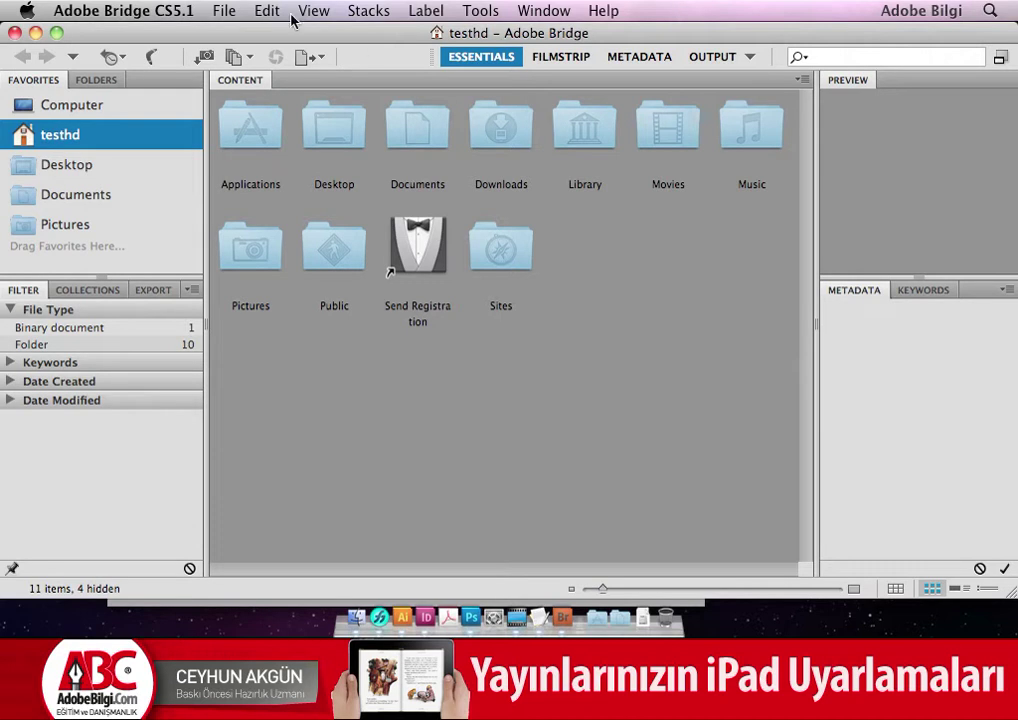
Step: Set Bridge's interface language to Türkçe in Advanced preferences, then quit Bridge
click(224, 10)
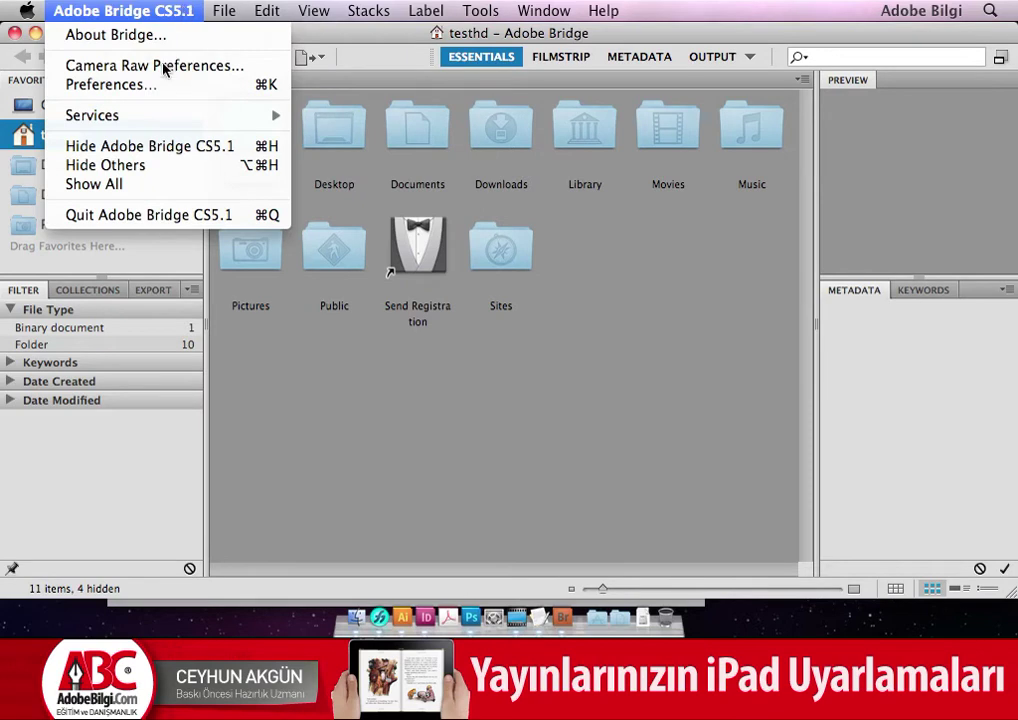
click(159, 88)
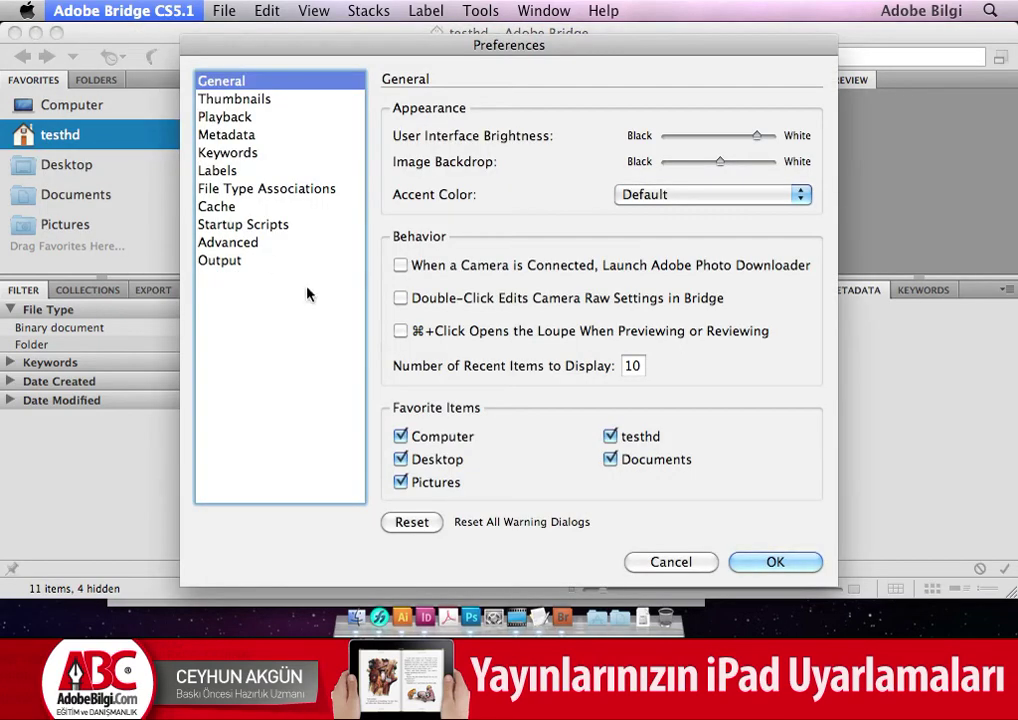
click(236, 262)
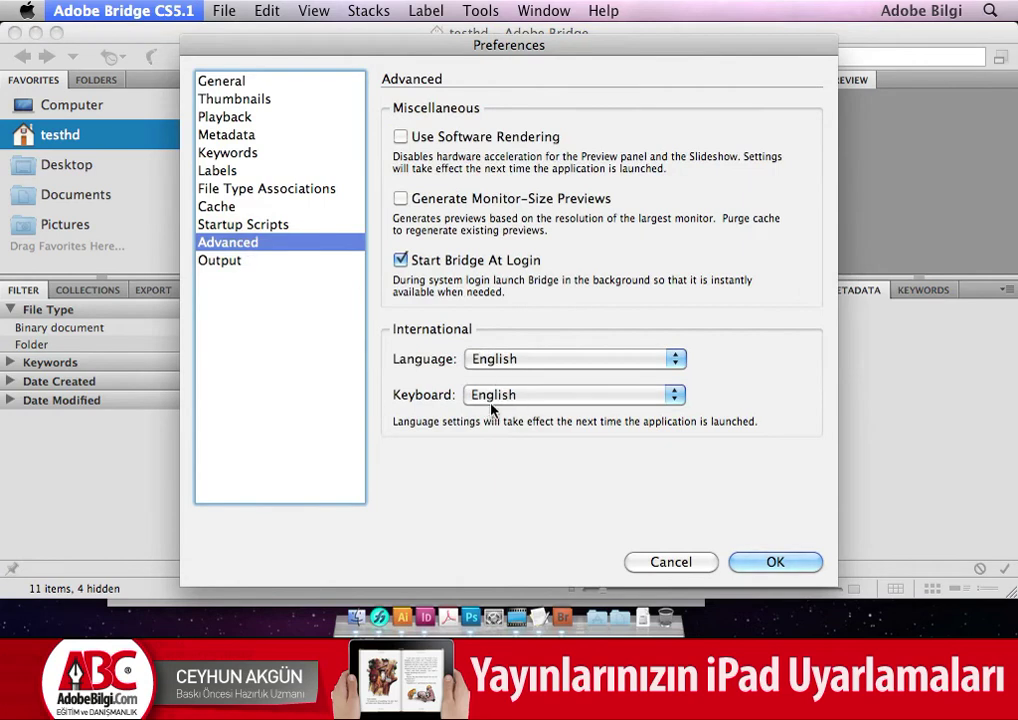
click(513, 358)
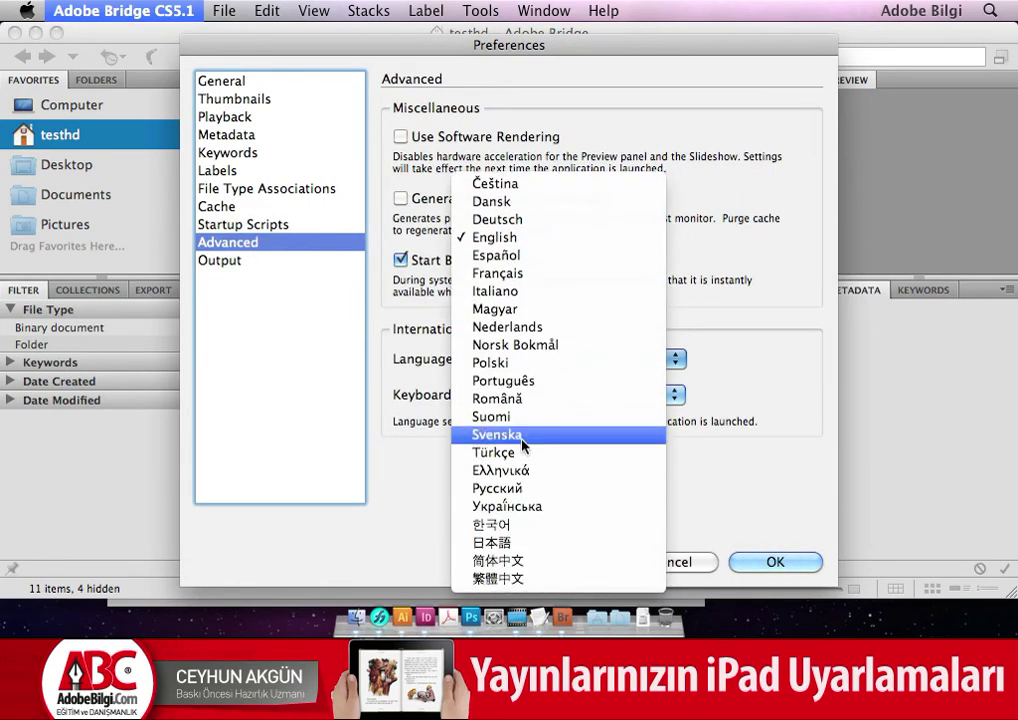
click(519, 452)
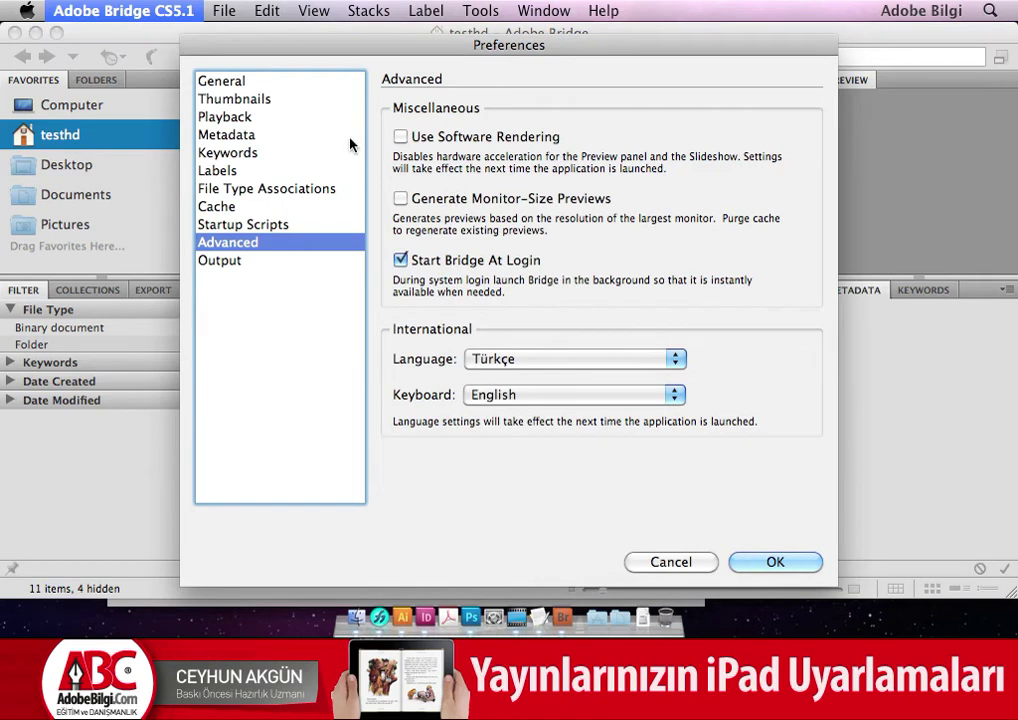
click(790, 562)
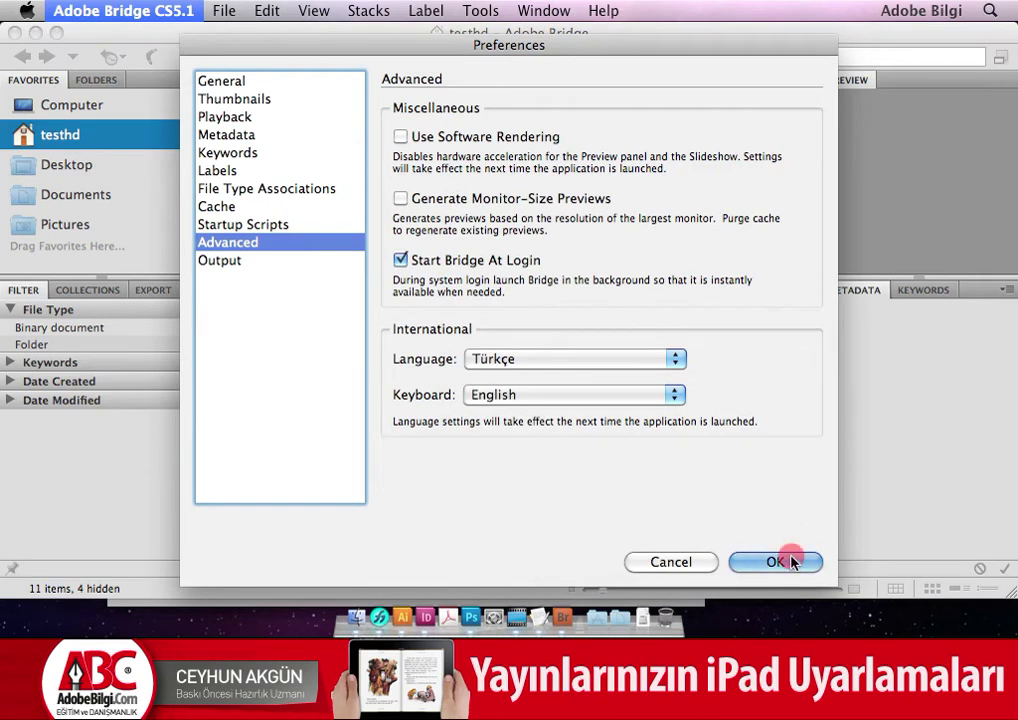
click(180, 11)
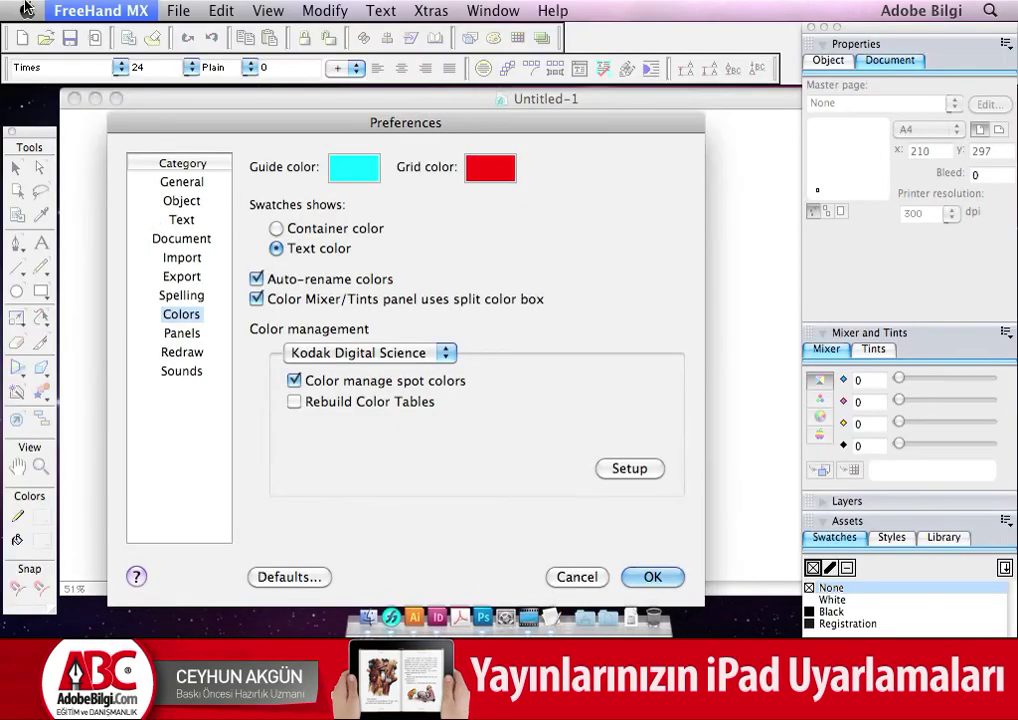
Step: Relaunch Adobe Bridge CS5.1 from the Apple menu's Recent Items
click(25, 9)
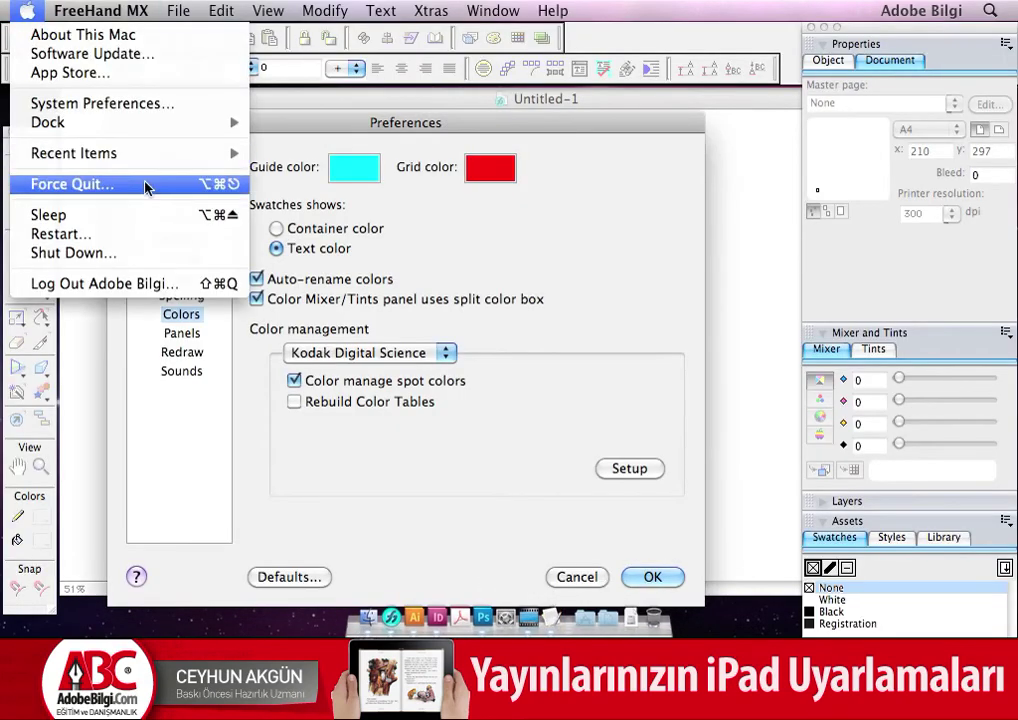
mouse_move(74, 153)
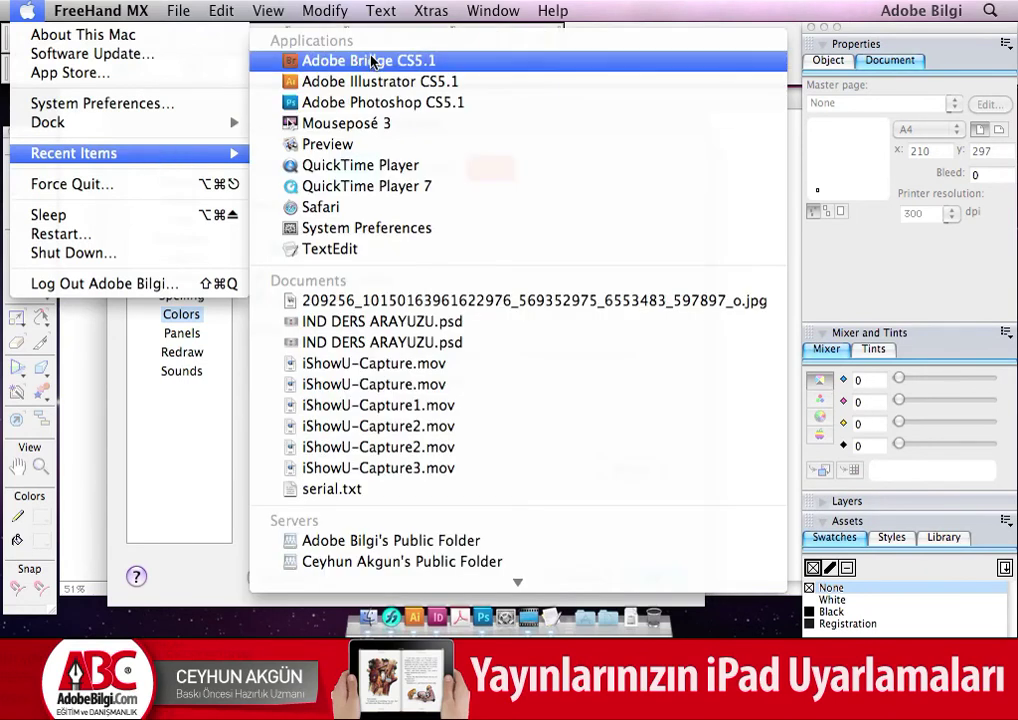
click(372, 61)
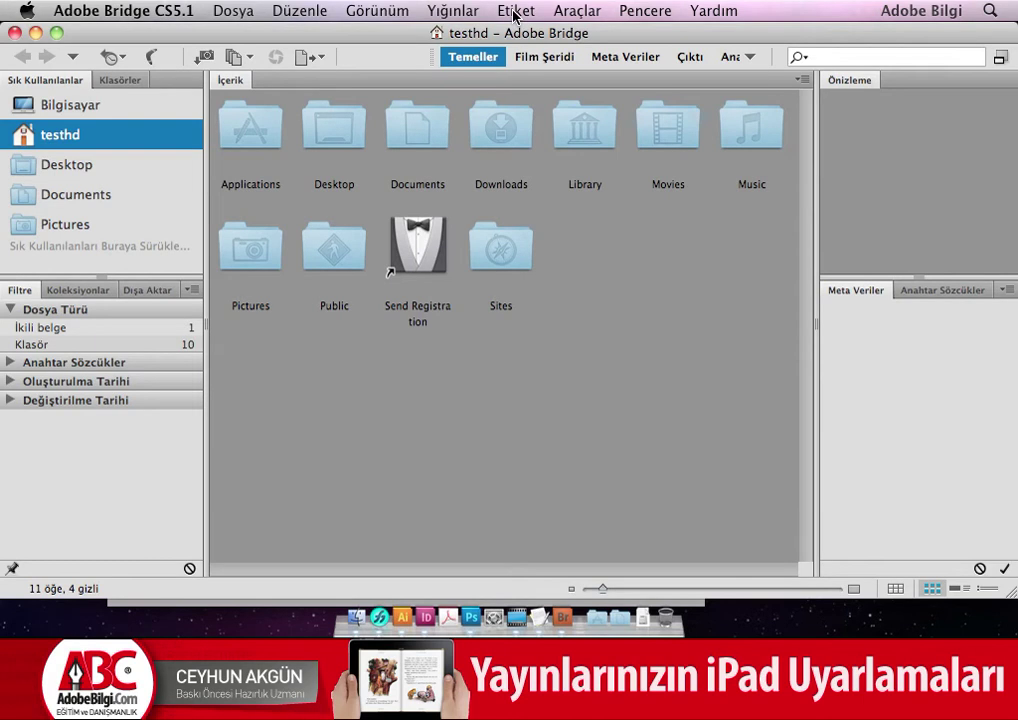
click(278, 14)
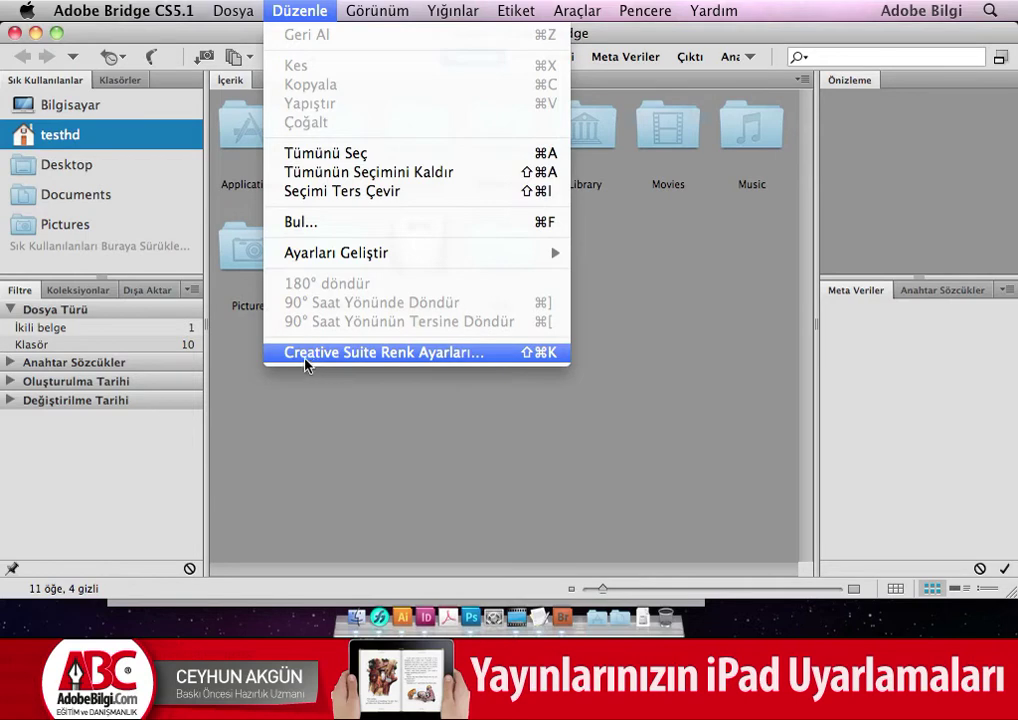
Step: Open Creative Suite Renk Ayarları and show and scroll the full list of colour settings files
click(472, 358)
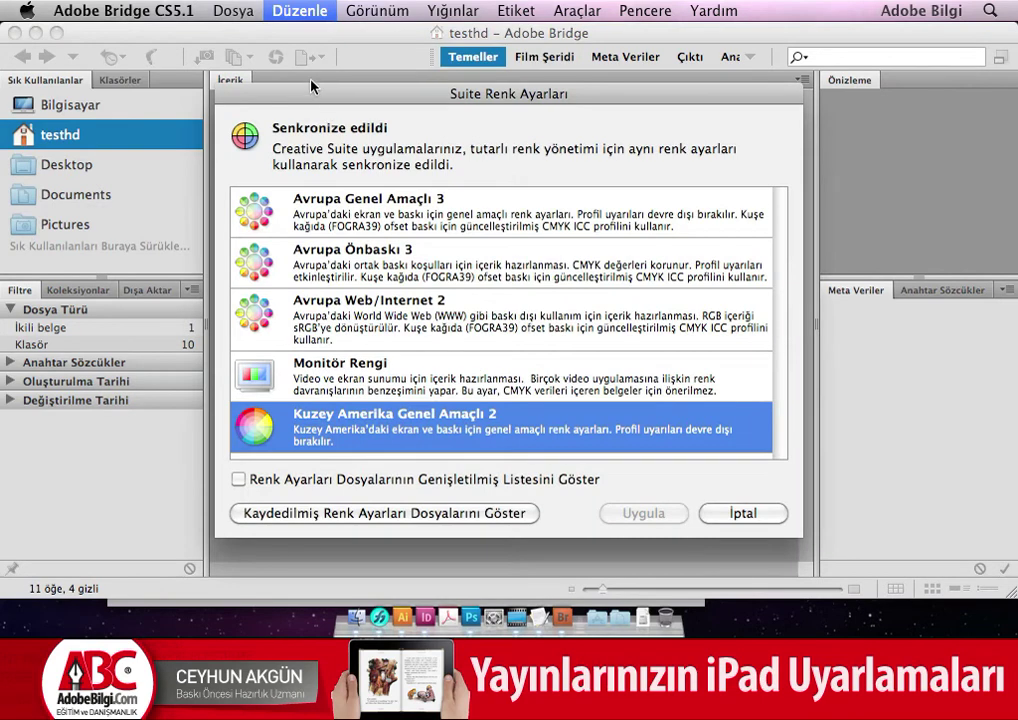
drag(262, 94, 179, 91)
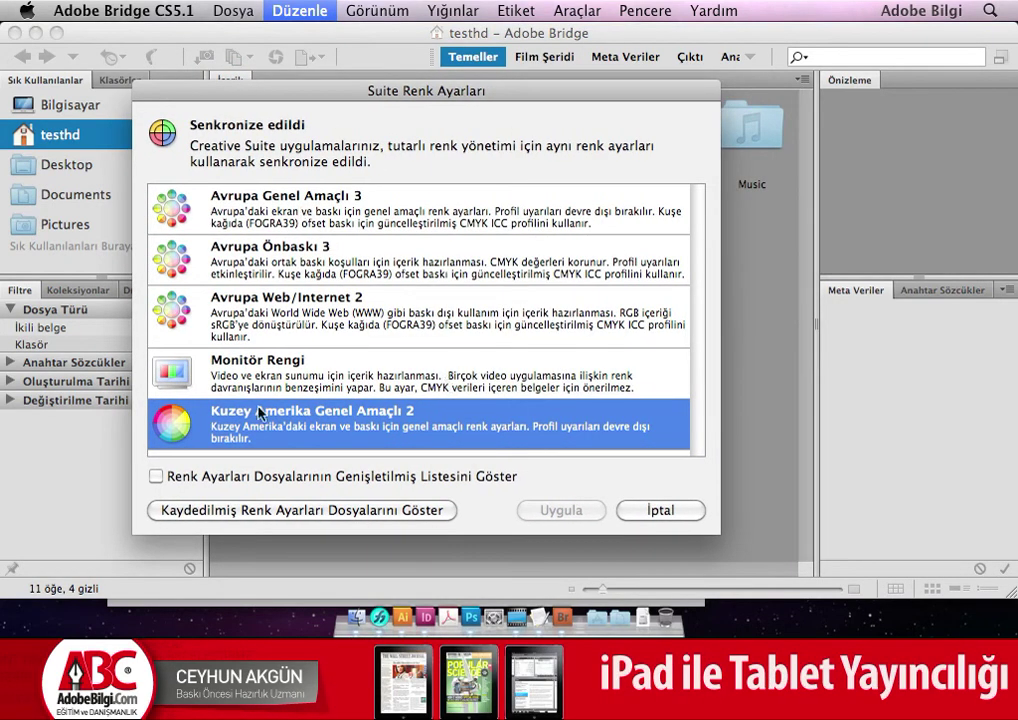
click(157, 477)
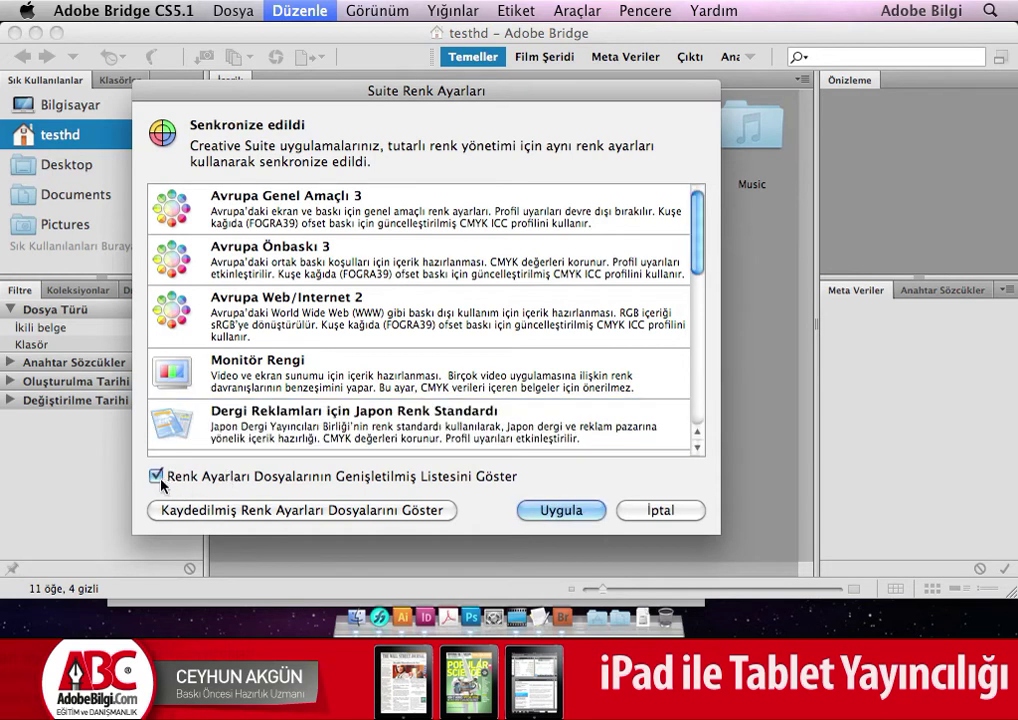
drag(697, 265, 703, 455)
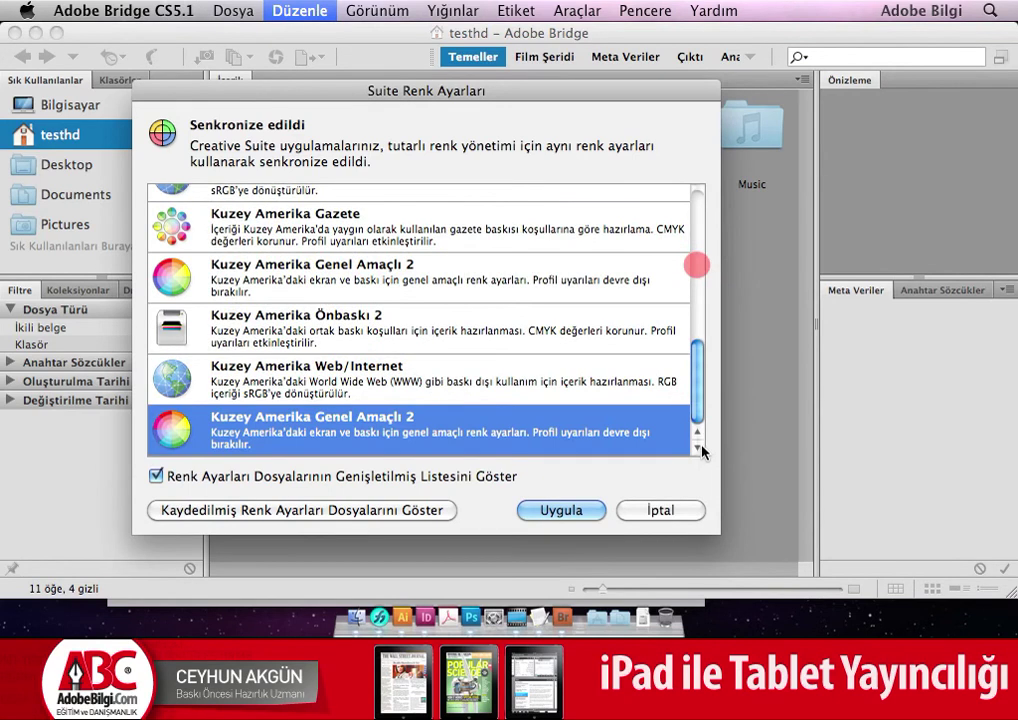
scroll(682, 332, up, 5)
scroll(657, 222, up, 3)
scroll(657, 222, down, 10)
click(654, 496)
scroll(523, 407, up, 10)
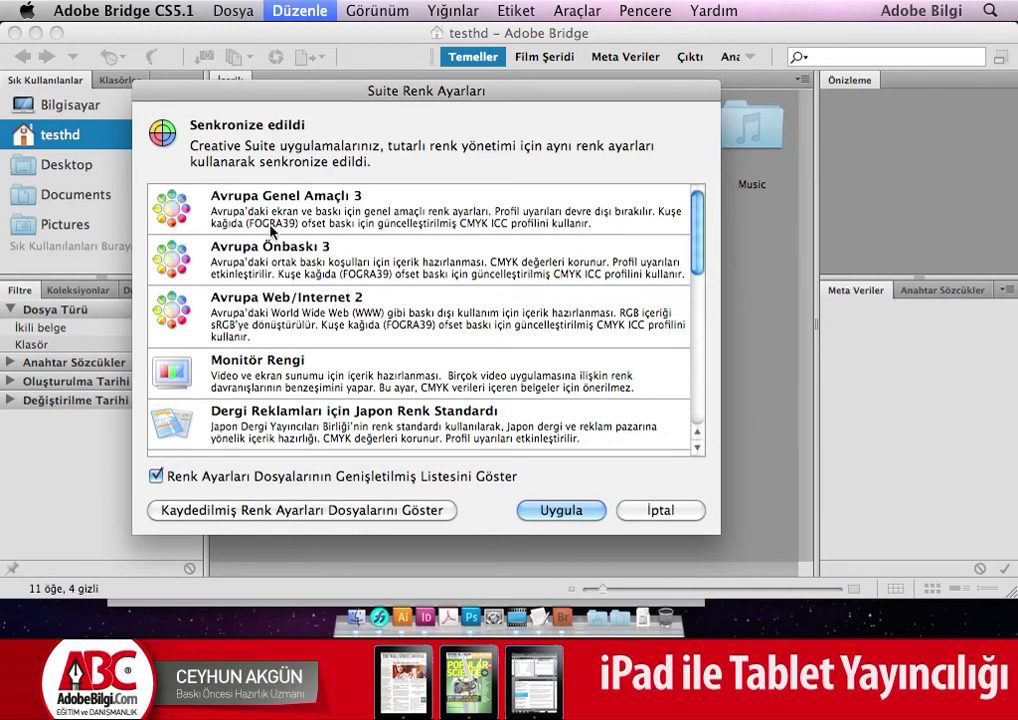
Step: Select Avrupa Önbaskı 3, Avrupa Genel Amaçlı 3, then Avrupa Web/Internet 2
click(320, 250)
click(313, 220)
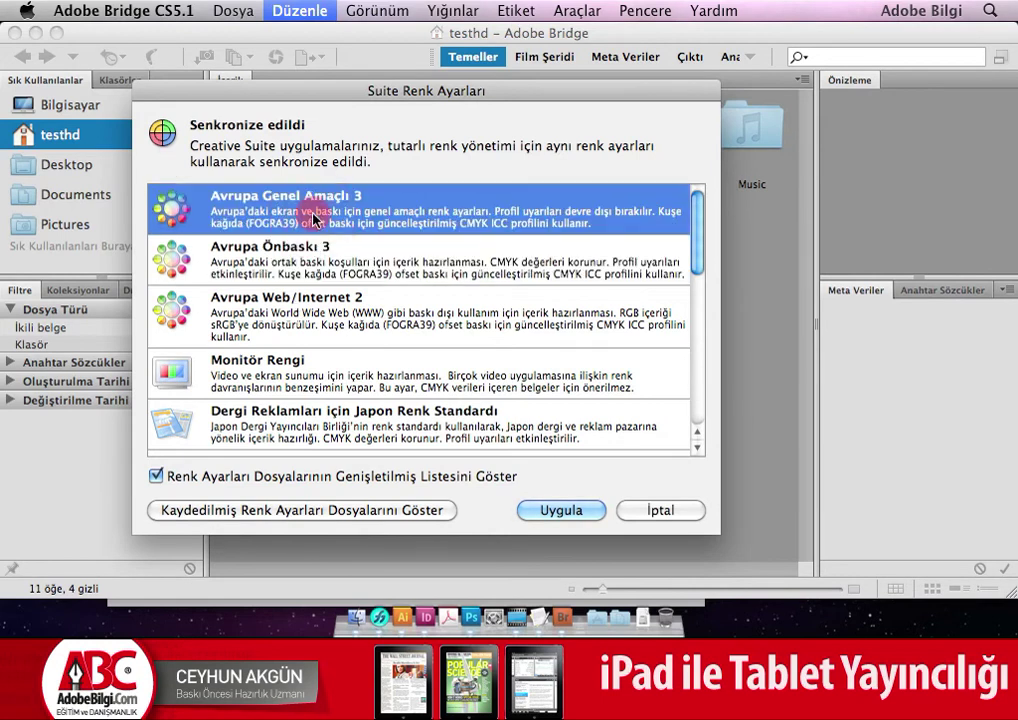
click(276, 321)
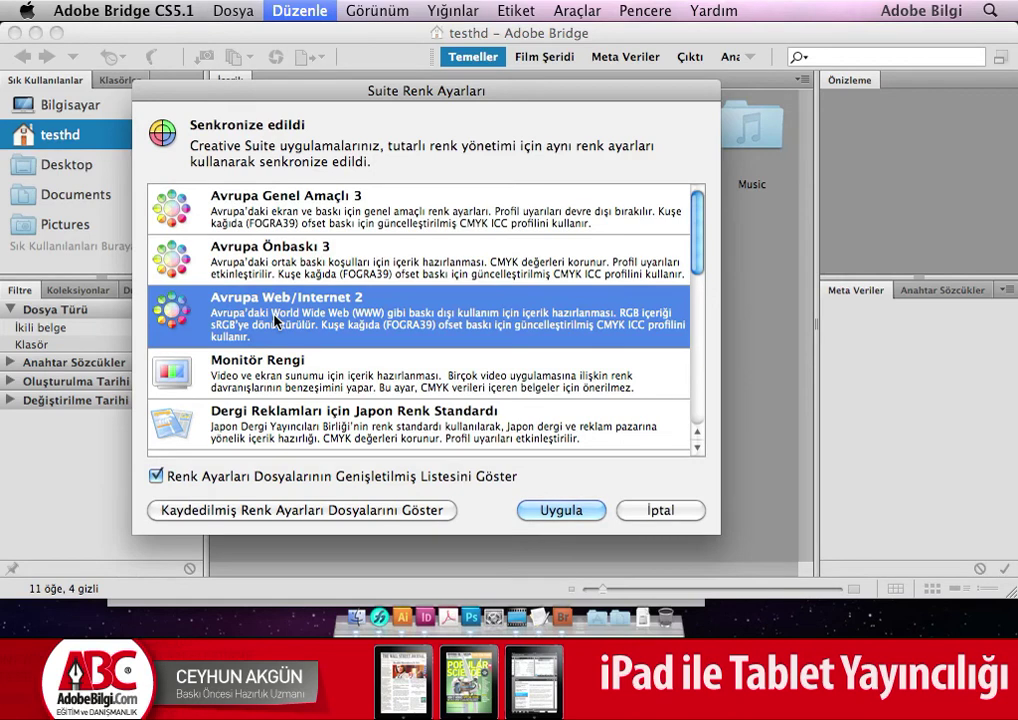
click(426, 617)
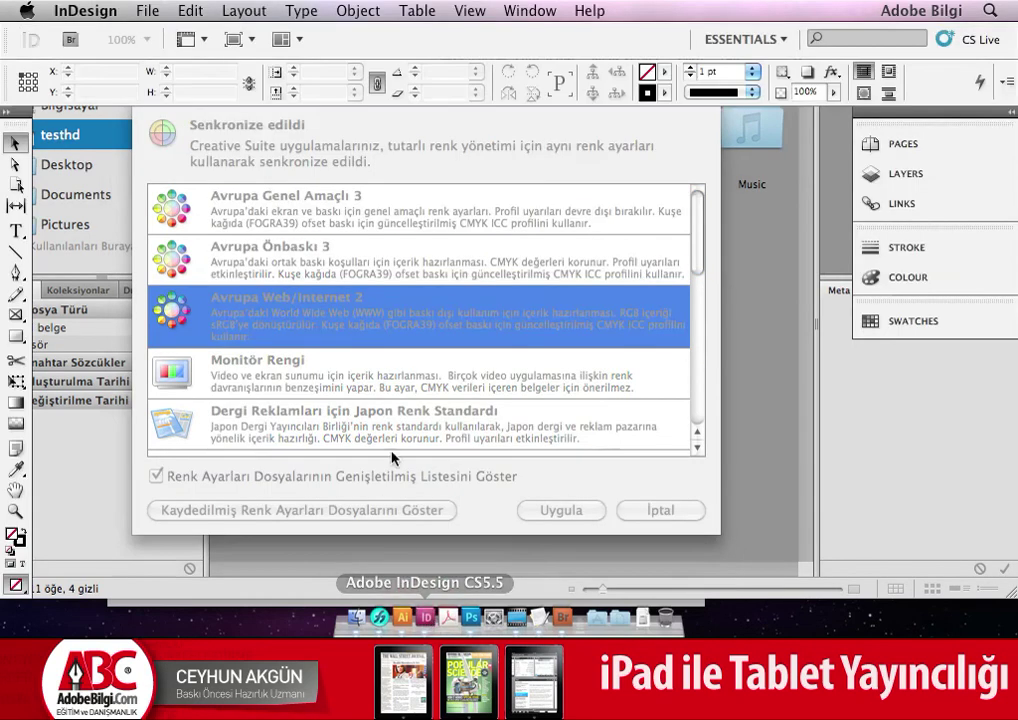
Step: Set InDesign's CMYK working space to U.S. Sheetfed Uncoated v2 and accept the custom settings
click(197, 9)
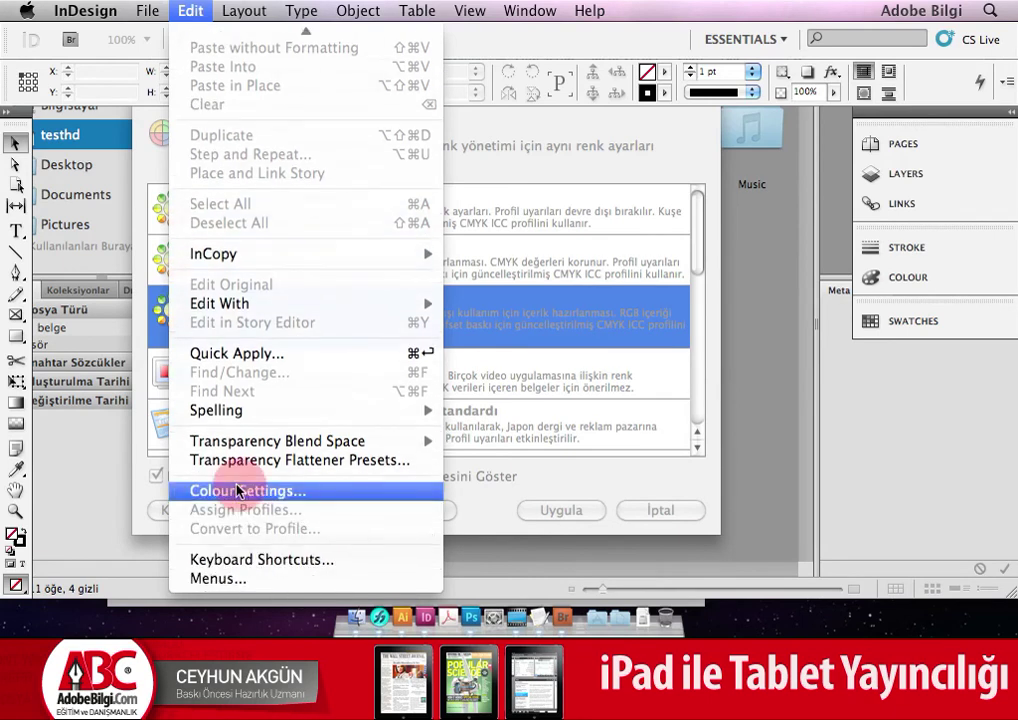
click(240, 489)
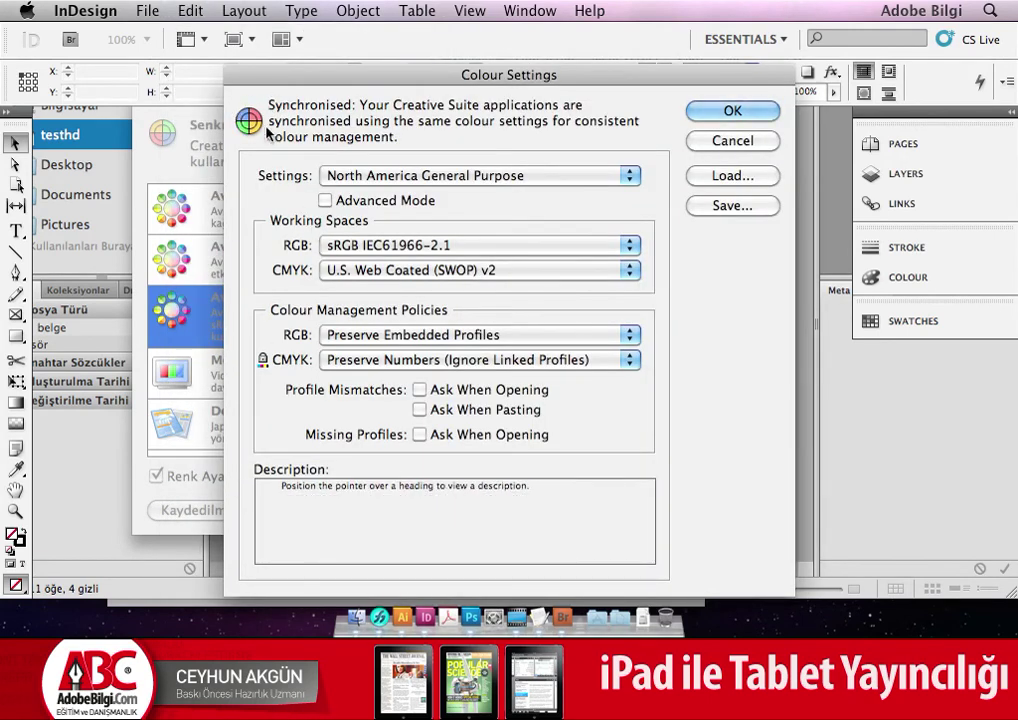
click(350, 175)
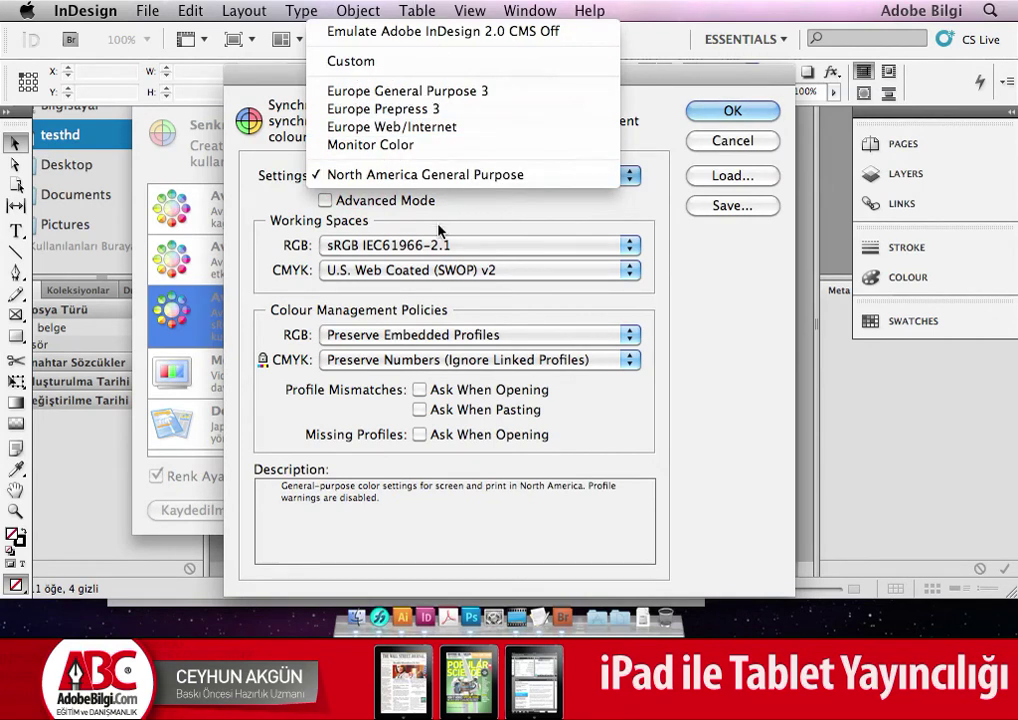
click(397, 250)
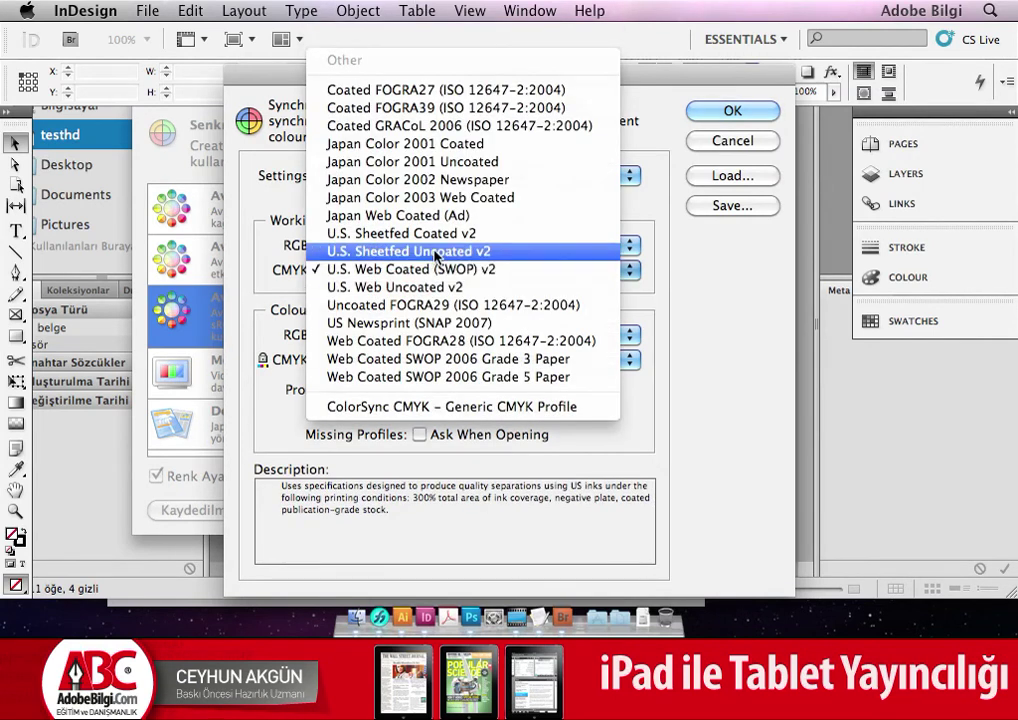
click(436, 254)
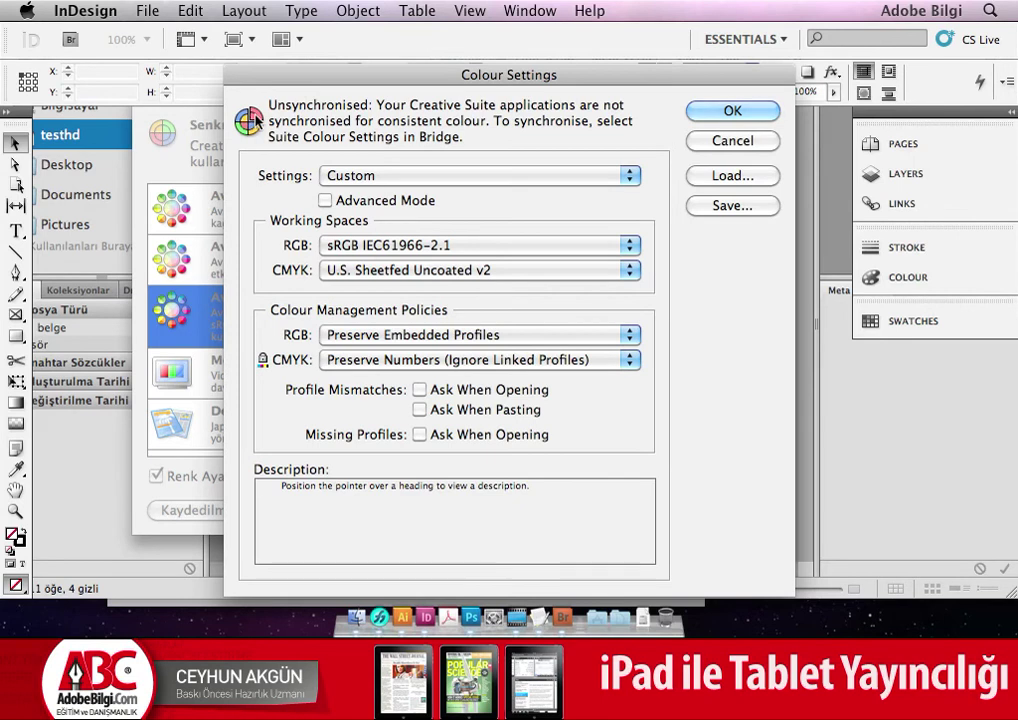
click(768, 109)
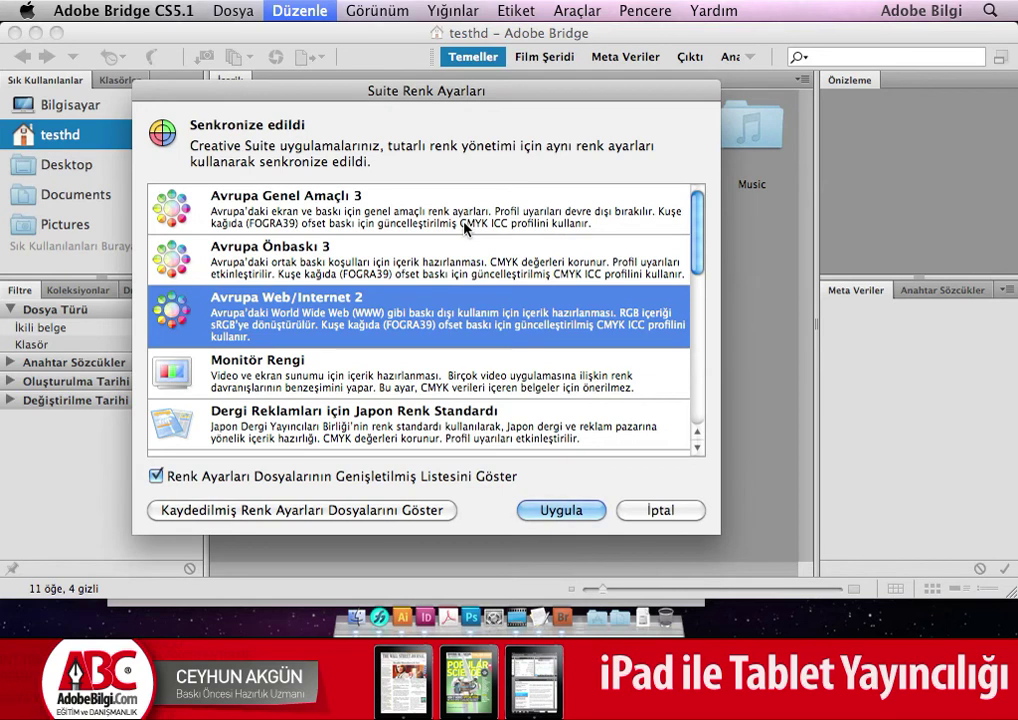
Step: Apply Avrupa Önbaskı 3 across the suite with Uygula, then return to InDesign
click(408, 260)
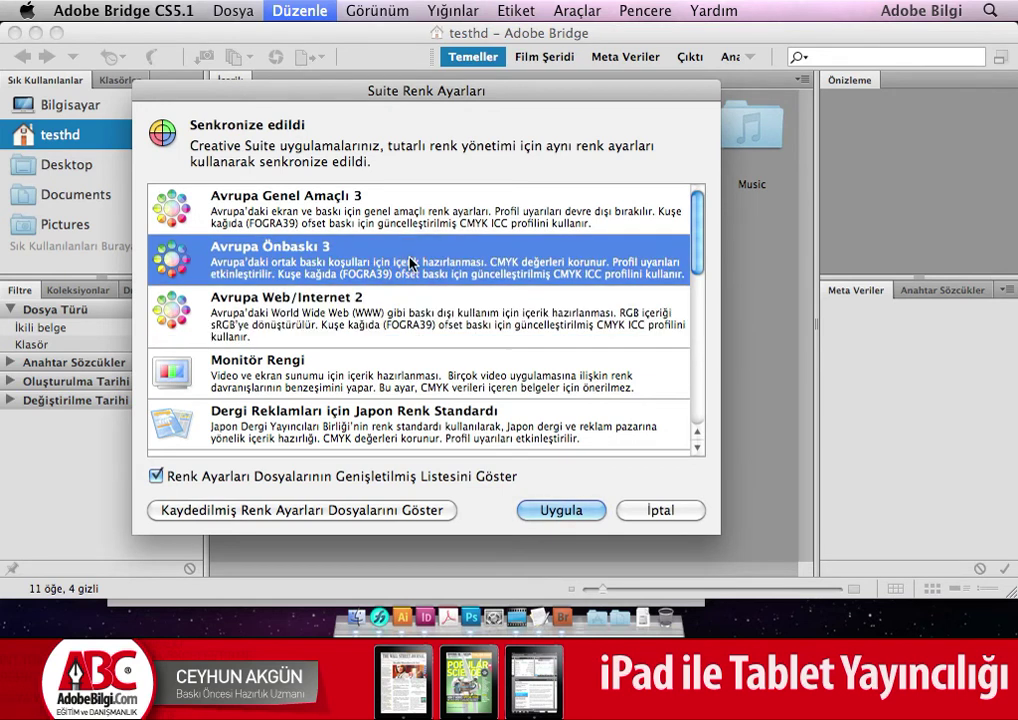
click(573, 511)
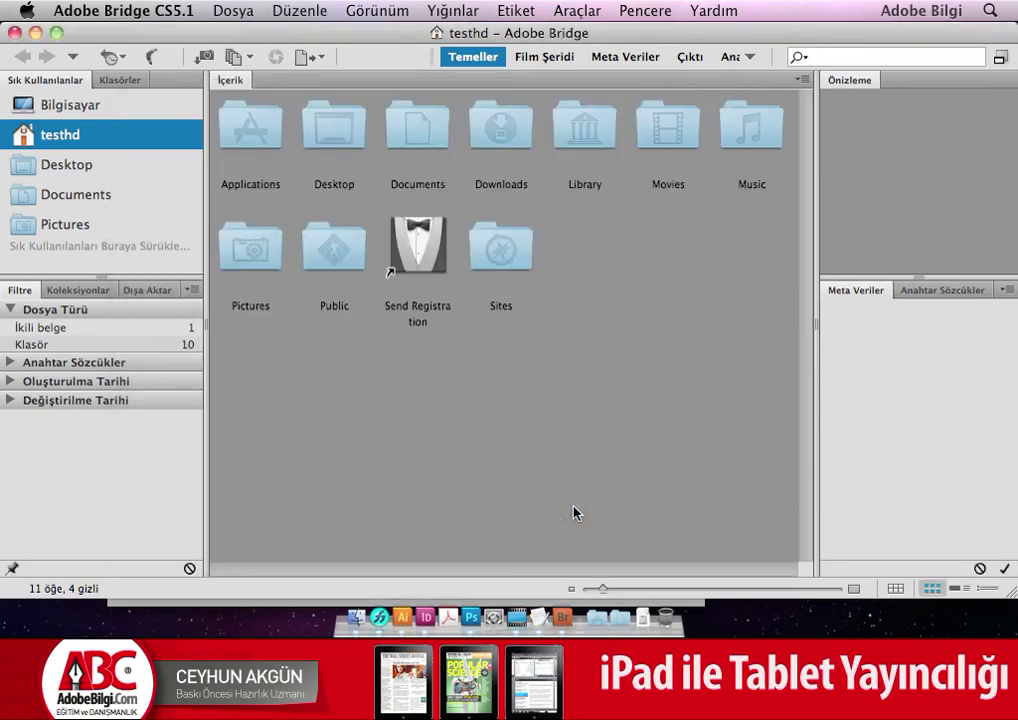
click(427, 617)
click(190, 10)
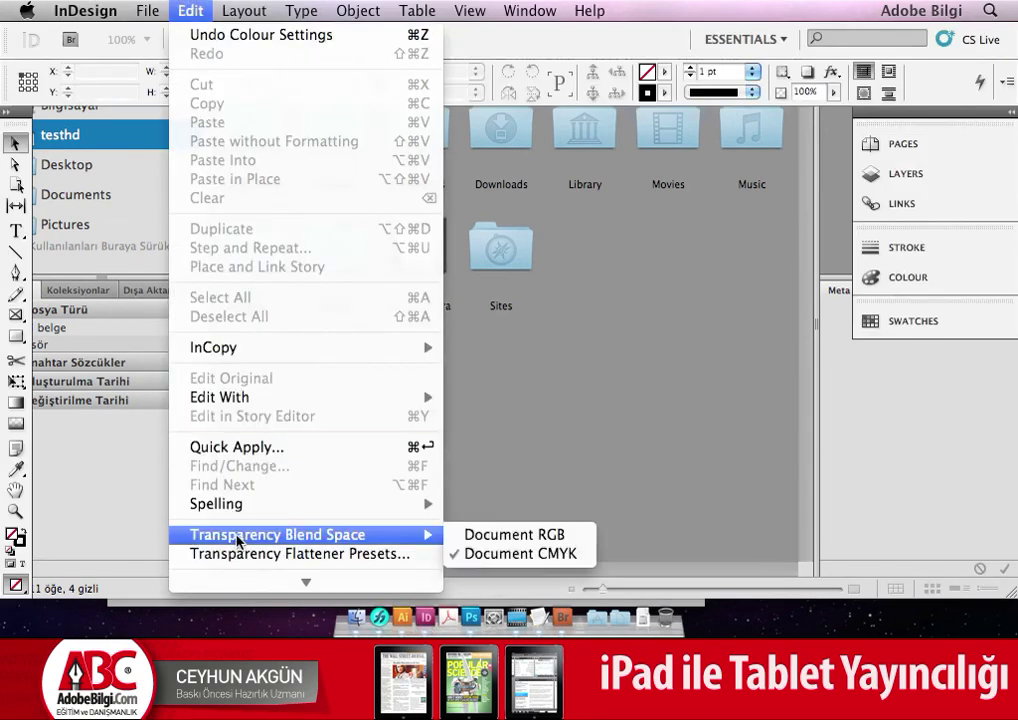
mouse_move(306, 581)
click(244, 492)
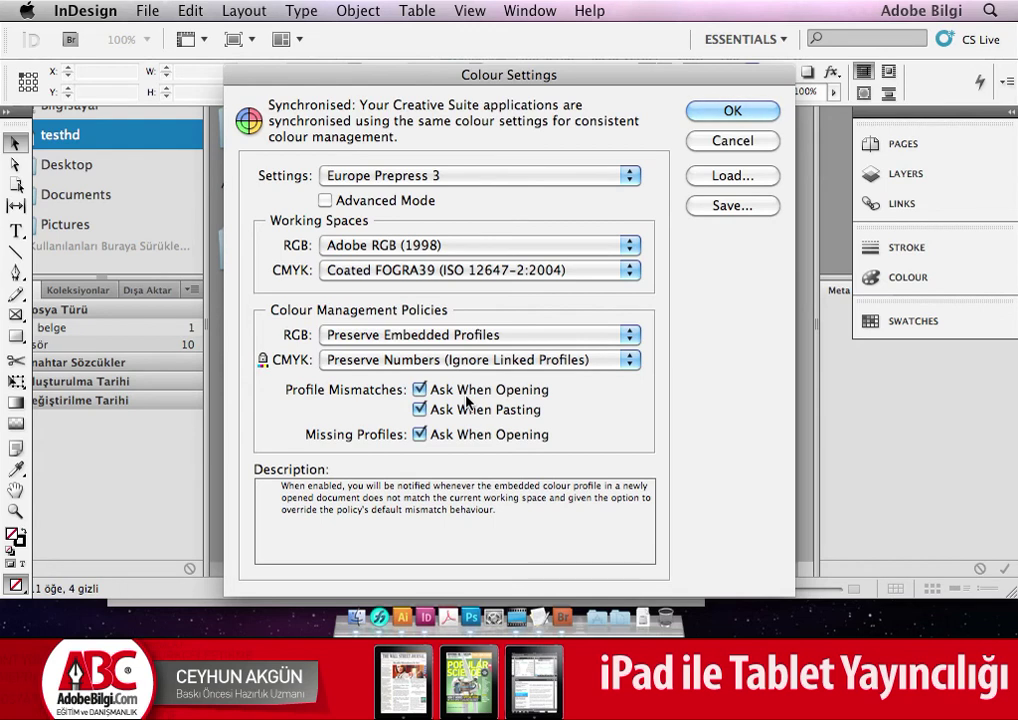
click(735, 114)
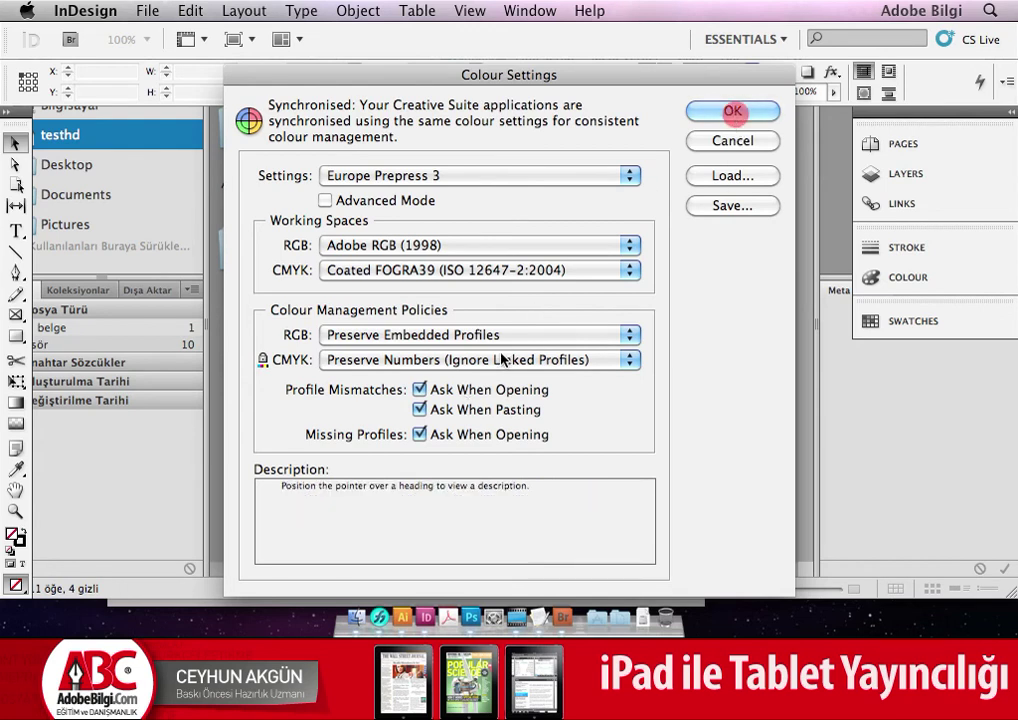
click(726, 117)
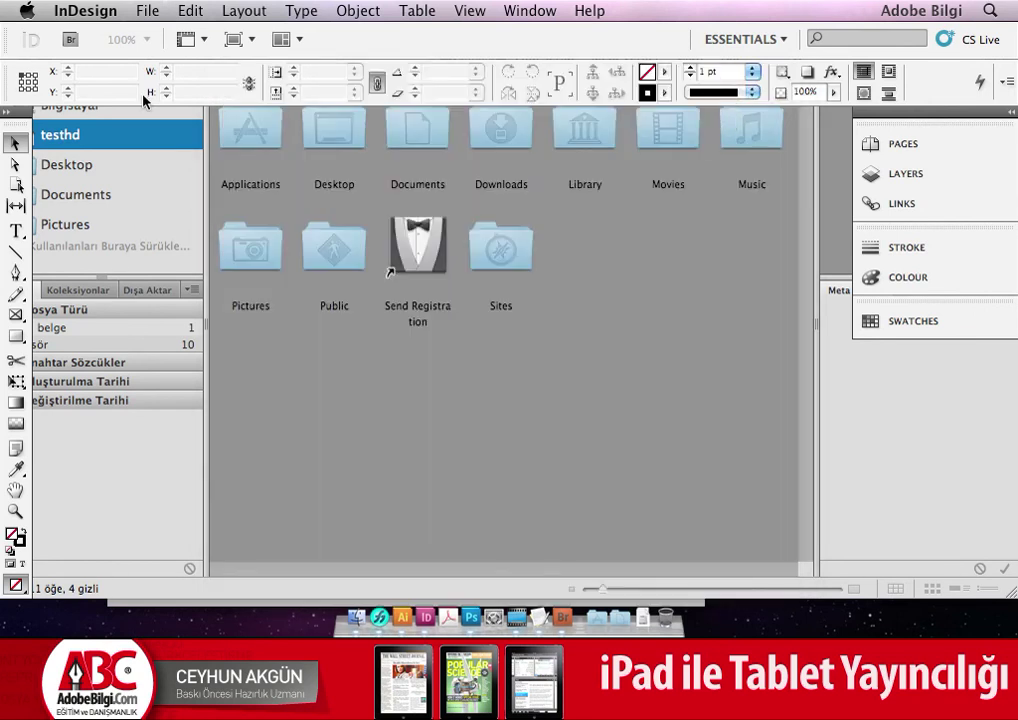
click(402, 617)
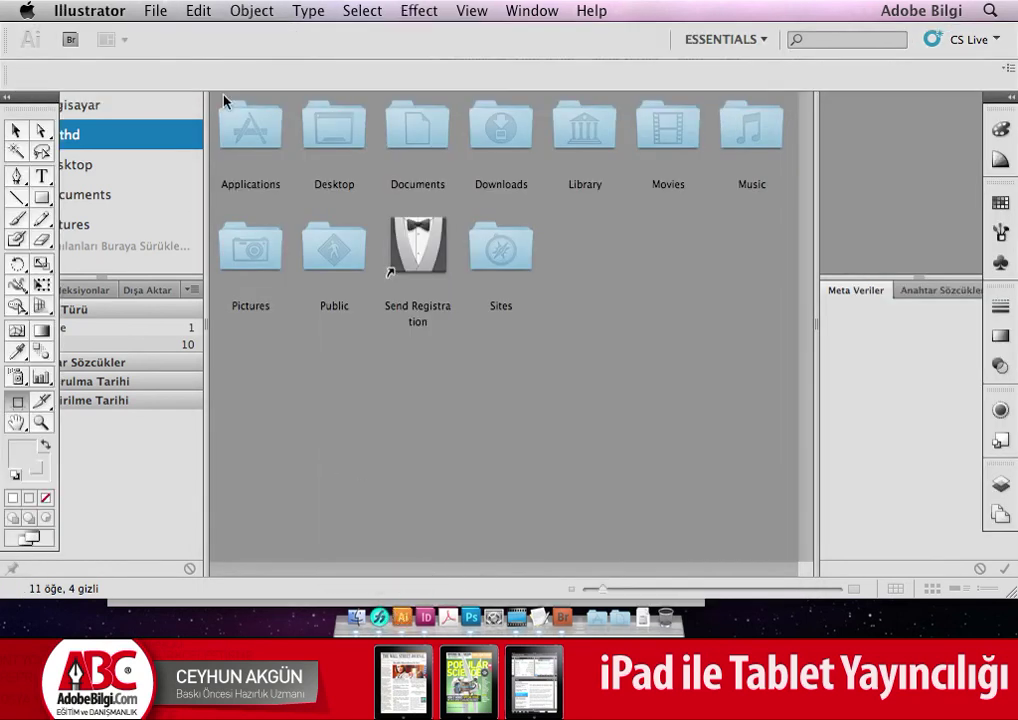
click(251, 10)
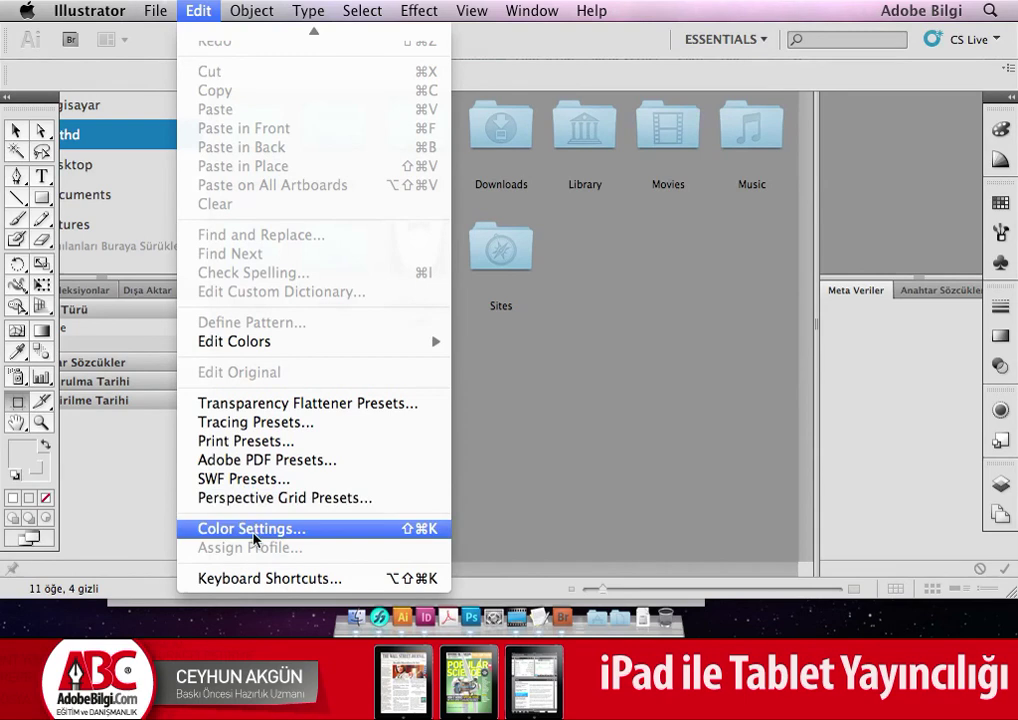
click(250, 527)
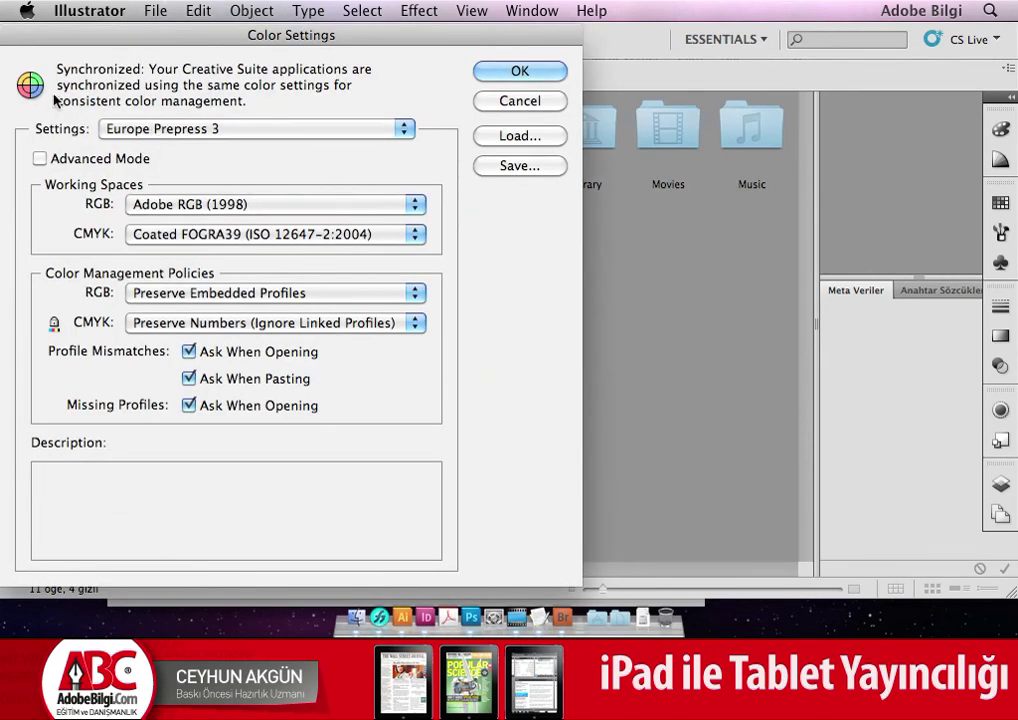
click(548, 77)
click(425, 617)
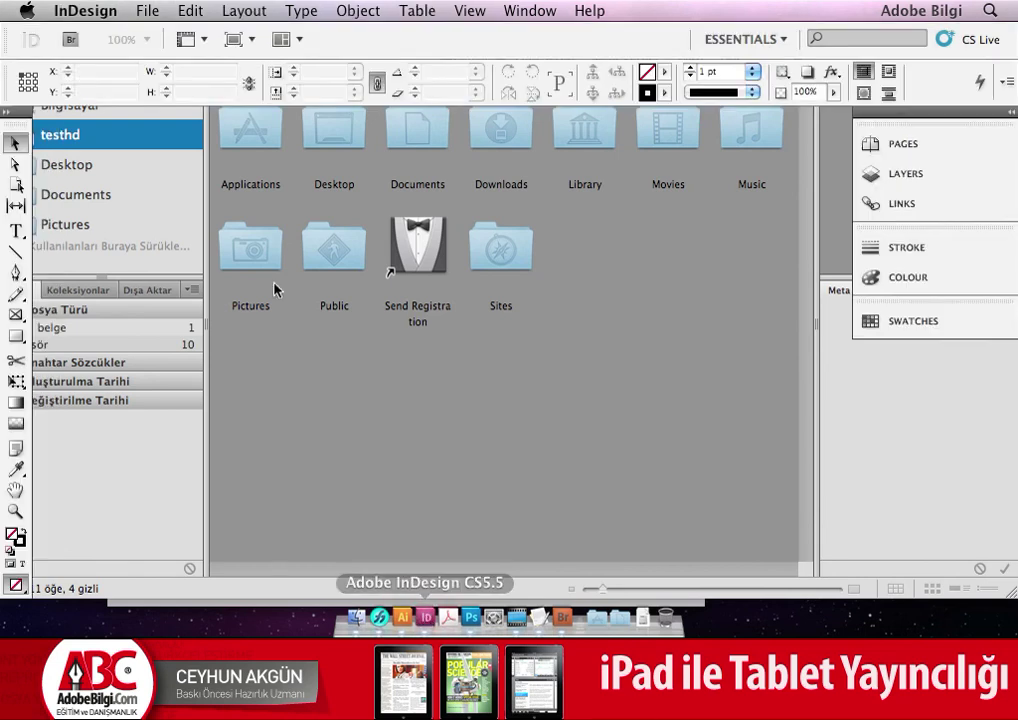
Step: Create a new blank A4 document in InDesign
click(97, 8)
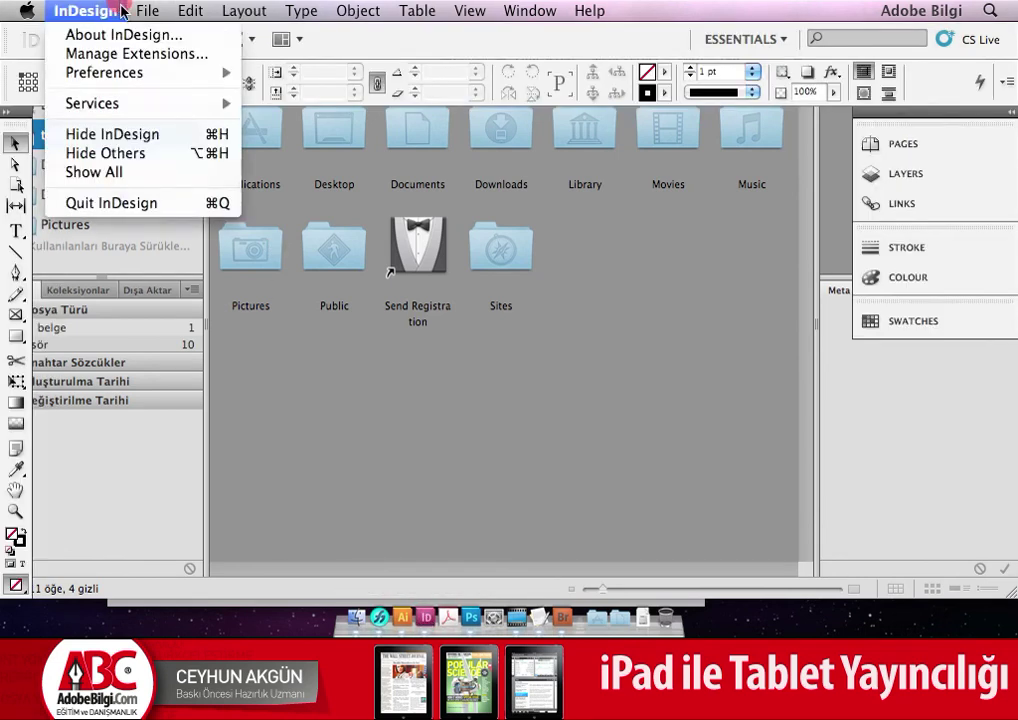
click(439, 42)
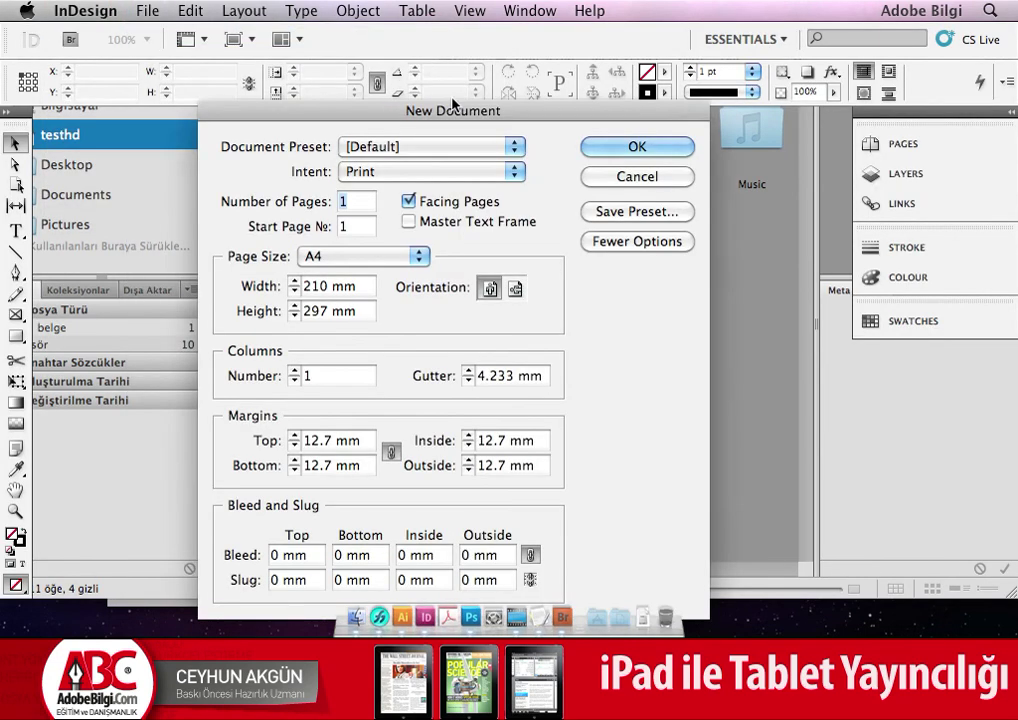
click(677, 142)
Step: Start a [PDFX3 2002] export to the Desktop, review its Coated FOGRA39 output intent, and cancel
click(157, 8)
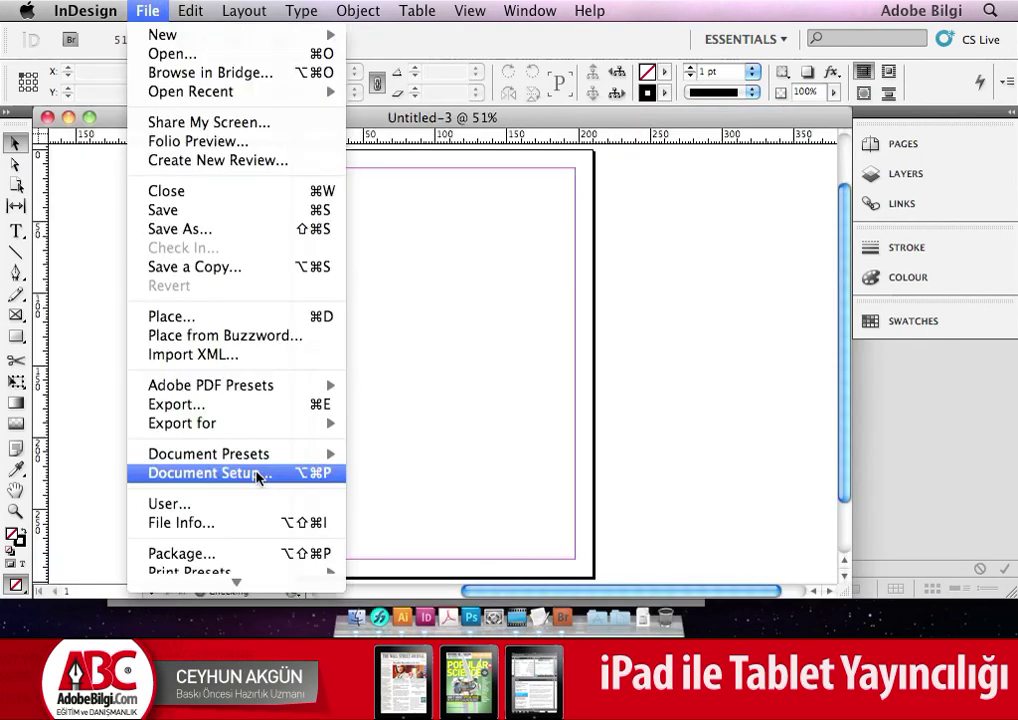
mouse_move(211, 385)
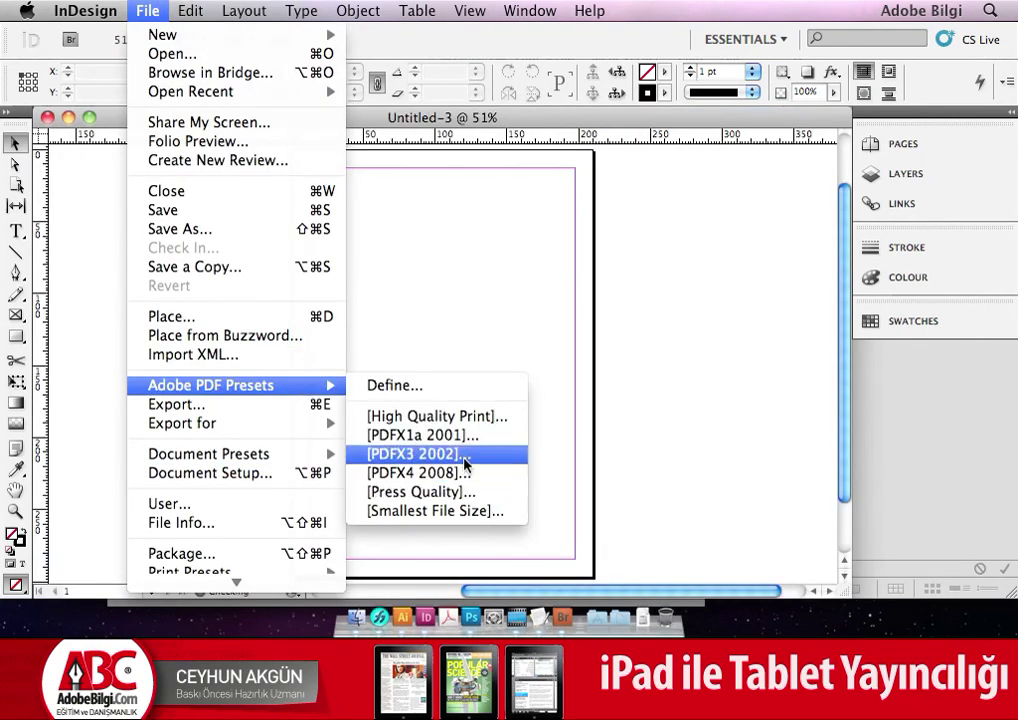
click(463, 456)
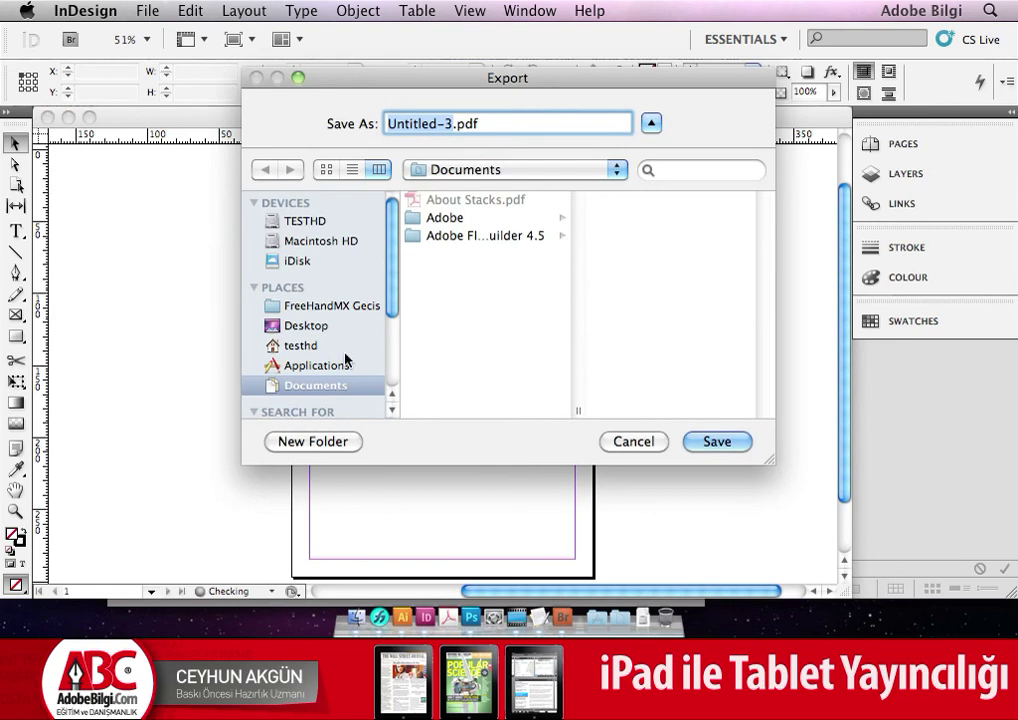
click(313, 326)
click(717, 441)
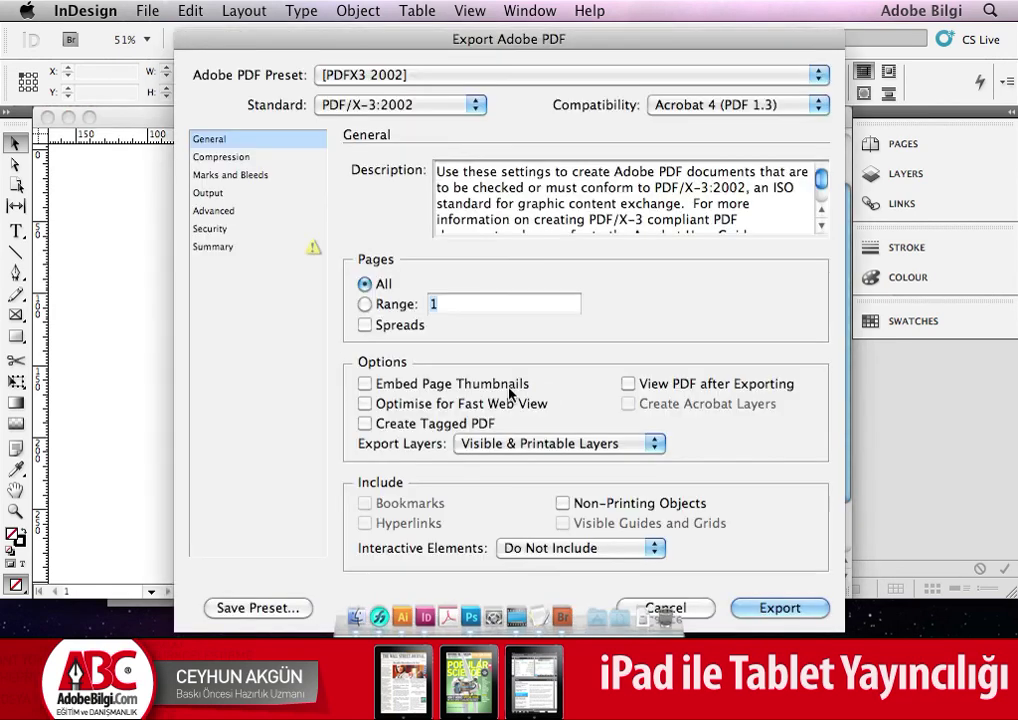
click(205, 193)
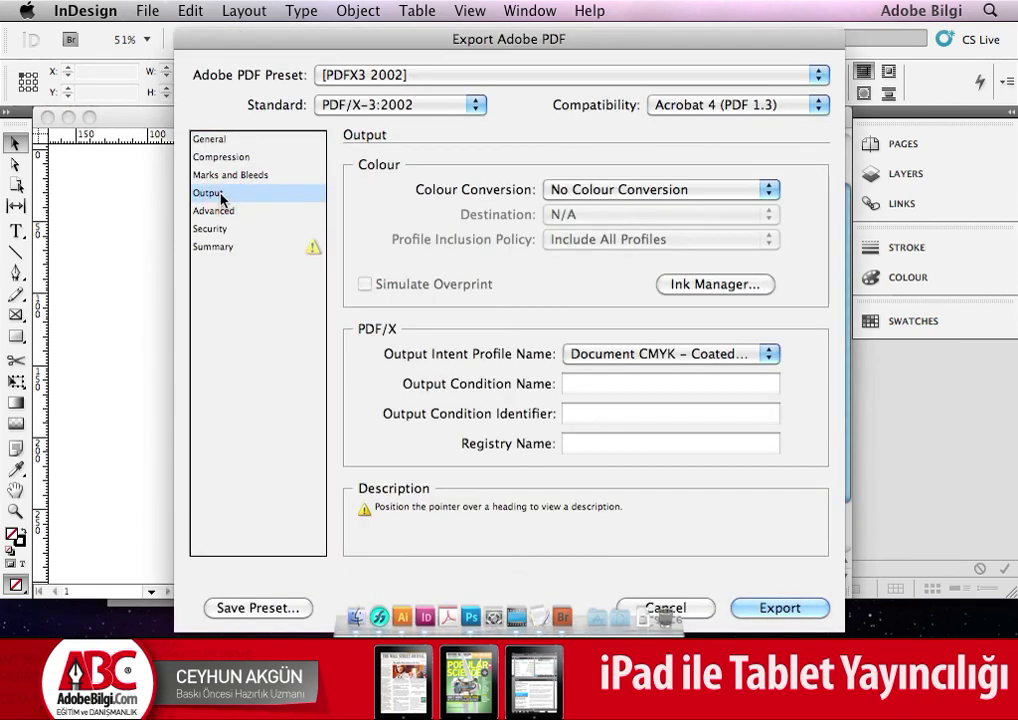
click(588, 355)
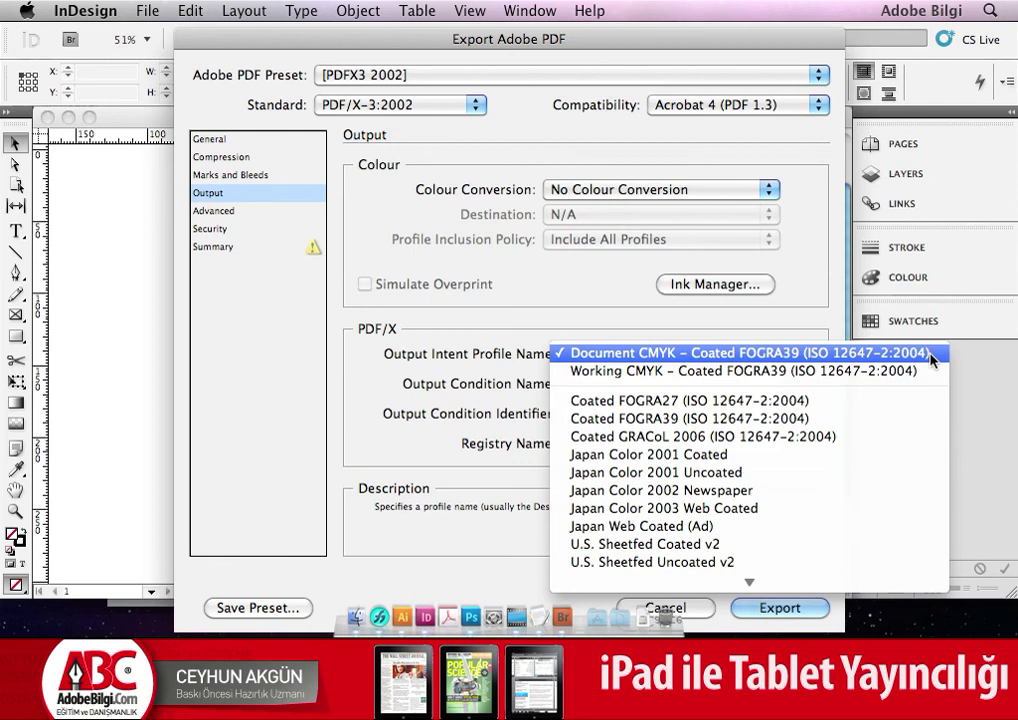
click(518, 312)
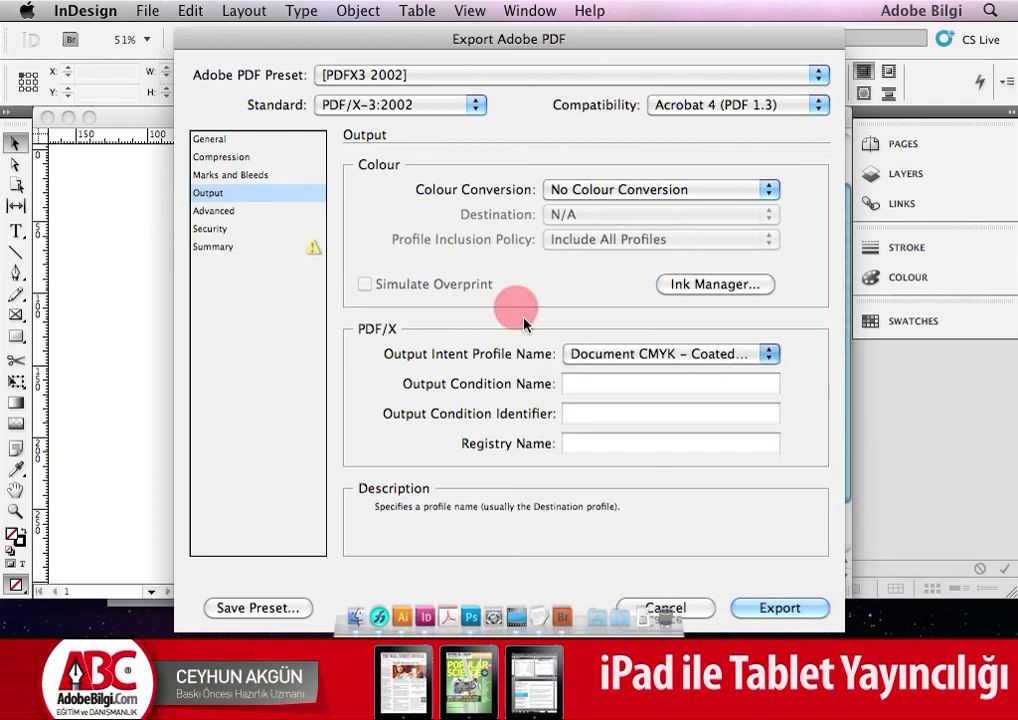
click(705, 607)
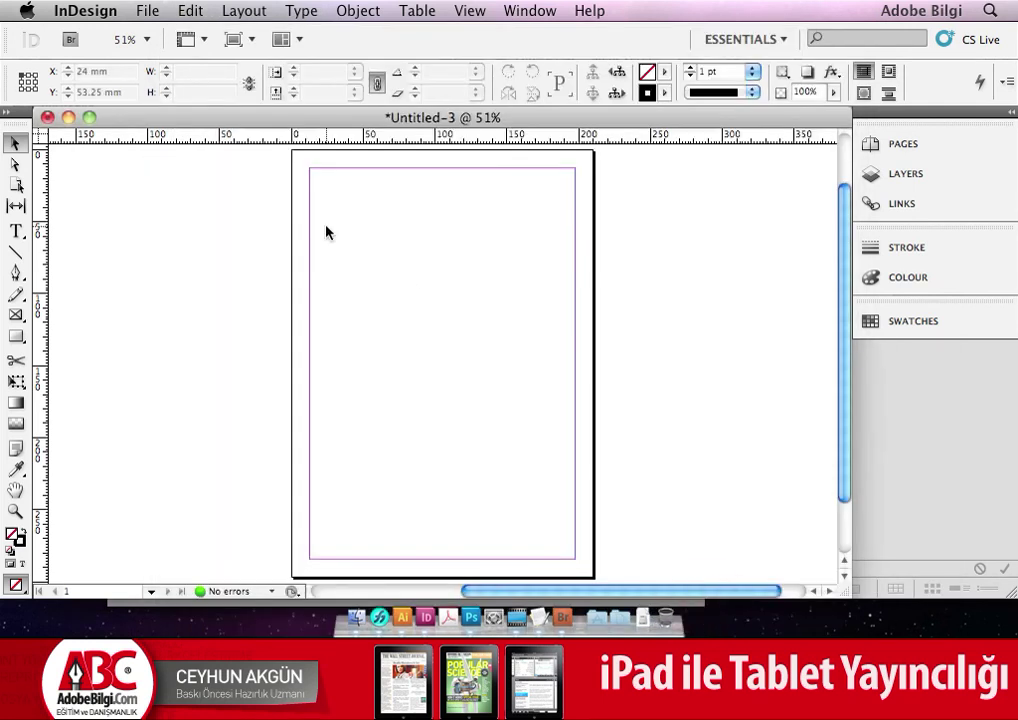